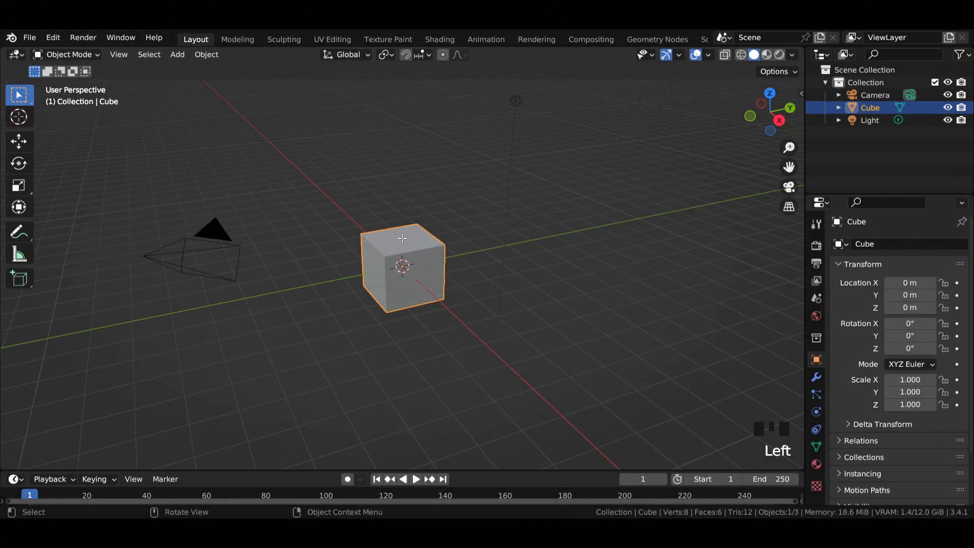
# Step: Delete all the cube's faces except the bottom one in Edit Mode, and save the file
pyautogui.press('Tab')
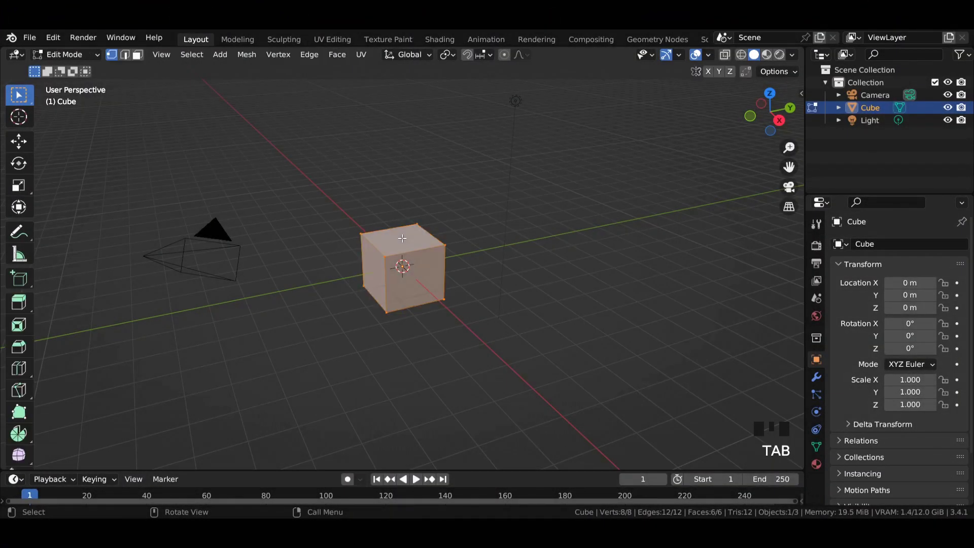
pyautogui.press('3')
pyautogui.scroll(6, 380, 247)
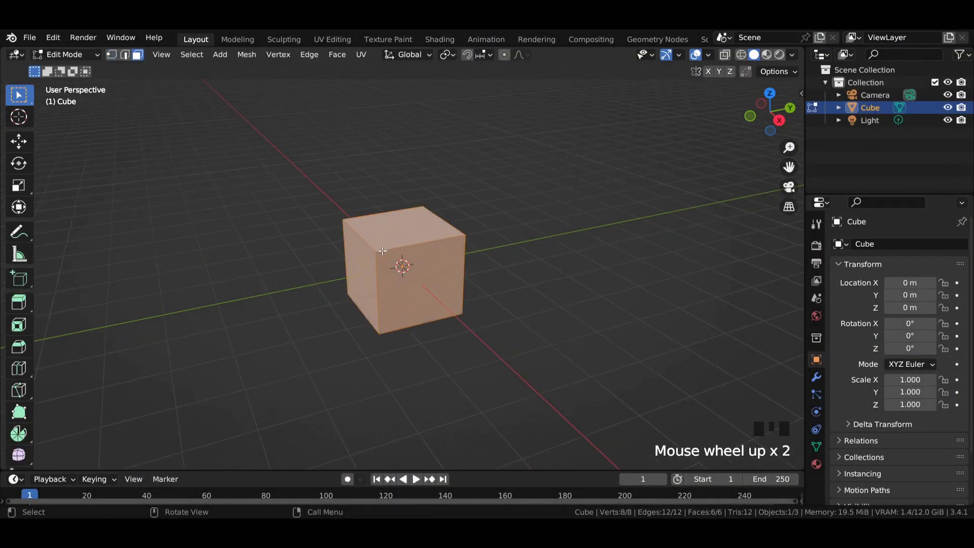
pyautogui.click(390, 202)
pyautogui.moveTo(389, 202); pyautogui.dragTo(454, 278, button='middle')
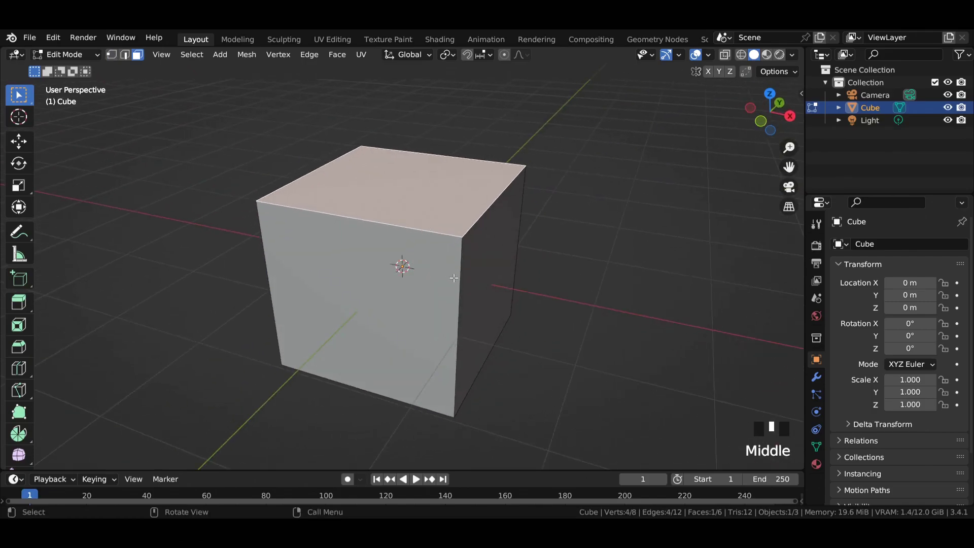
pyautogui.keyDown('shift'); pyautogui.click(491, 281); pyautogui.keyUp('shift')
pyautogui.keyDown('shift'); pyautogui.click(370, 278); pyautogui.keyUp('shift')
pyautogui.moveTo(230, 261); pyautogui.dragTo(418, 246, button='middle')
pyautogui.keyDown('shift'); pyautogui.click(350, 256); pyautogui.keyUp('shift')
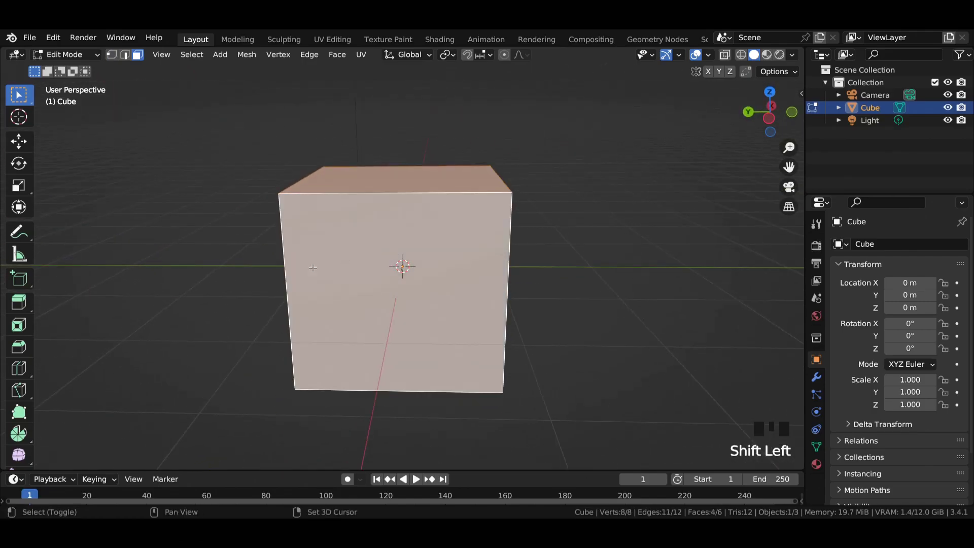
pyautogui.moveTo(288, 255)
pyautogui.mouseDown(button='middle')
pyautogui.moveTo(319, 243)
pyautogui.moveTo(294, 245)
pyautogui.mouseUp(button='middle')
pyautogui.keyDown('shift'); pyautogui.click(504, 250); pyautogui.keyUp('shift')
pyautogui.press('Delete')
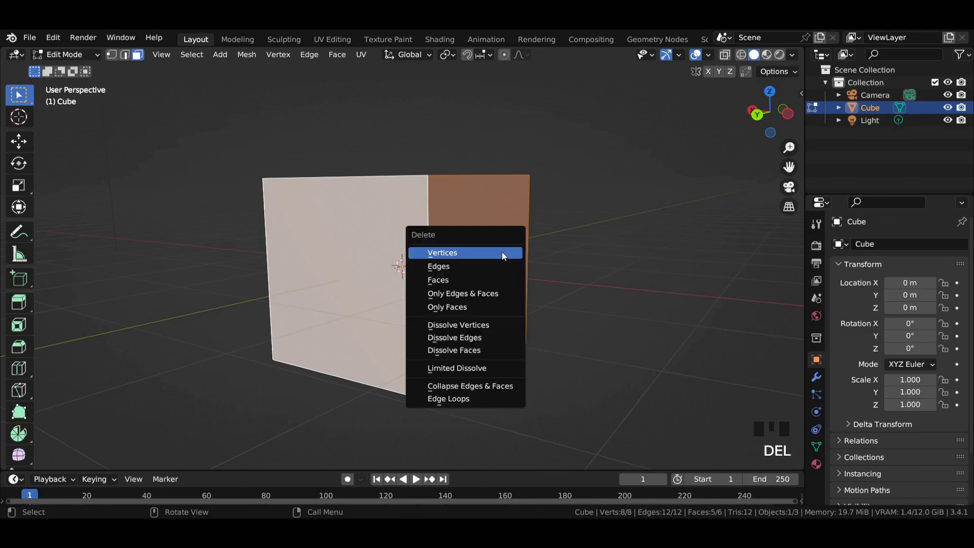
pyautogui.click(443, 281)
pyautogui.hotkey('ctrl', 's')
# Step: Move the remaining face straight up along Z to the level of the world origin
pyautogui.moveTo(443, 280); pyautogui.dragTo(446, 283, button='middle')
pyautogui.press('a')
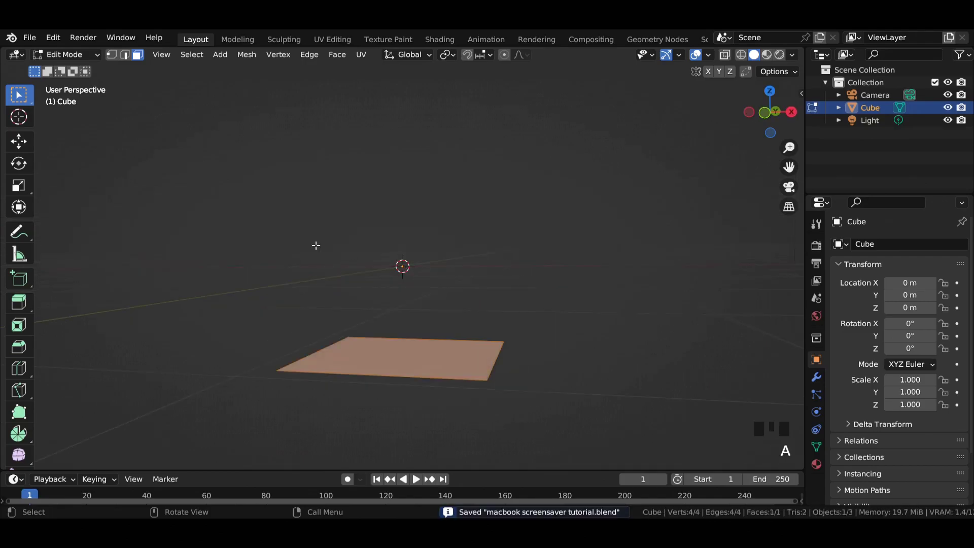
pyautogui.click(19, 142)
pyautogui.moveTo(405, 304); pyautogui.dragTo(443, 246)
pyautogui.moveTo(443, 246); pyautogui.dragTo(446, 240, button='middle')
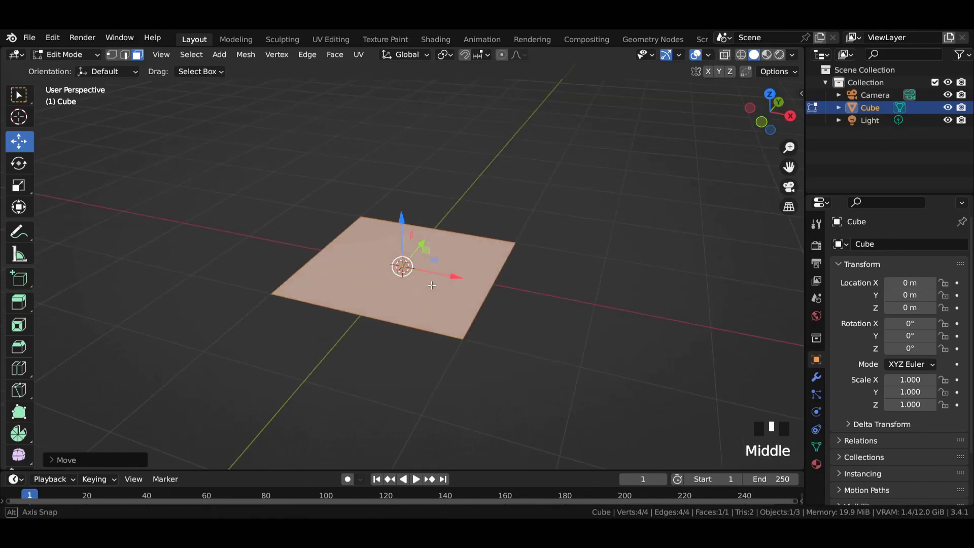
# Step: Scale the square plane by a factor of 5 in Object Mode, seen from the top view
pyautogui.press('Tab')
pyautogui.press('KP_7')
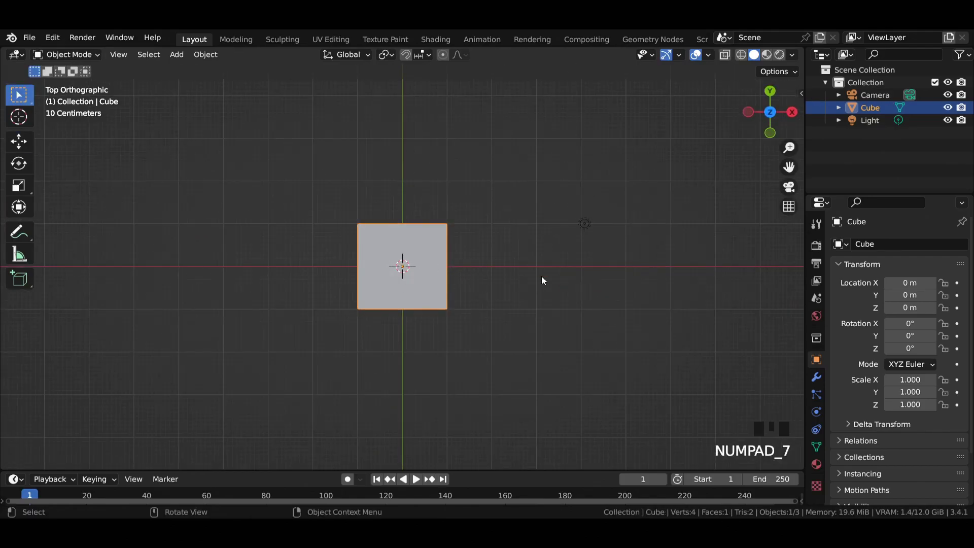
pyautogui.press('s')
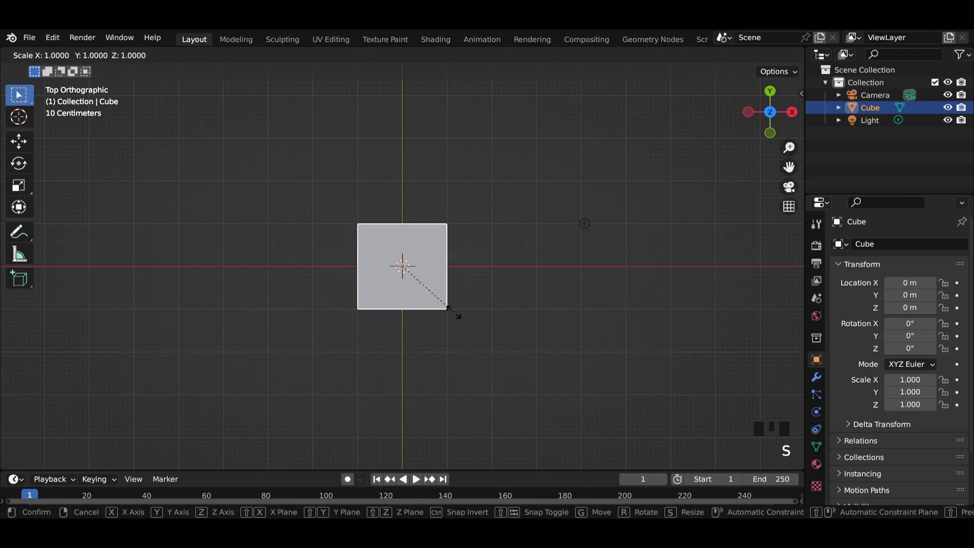
pyautogui.press('5')
pyautogui.press('Return')
# Step: Subdivide the square plane's face in Edit Mode with 20 cuts
pyautogui.press('Tab')
pyautogui.scroll(-3, 436, 262)
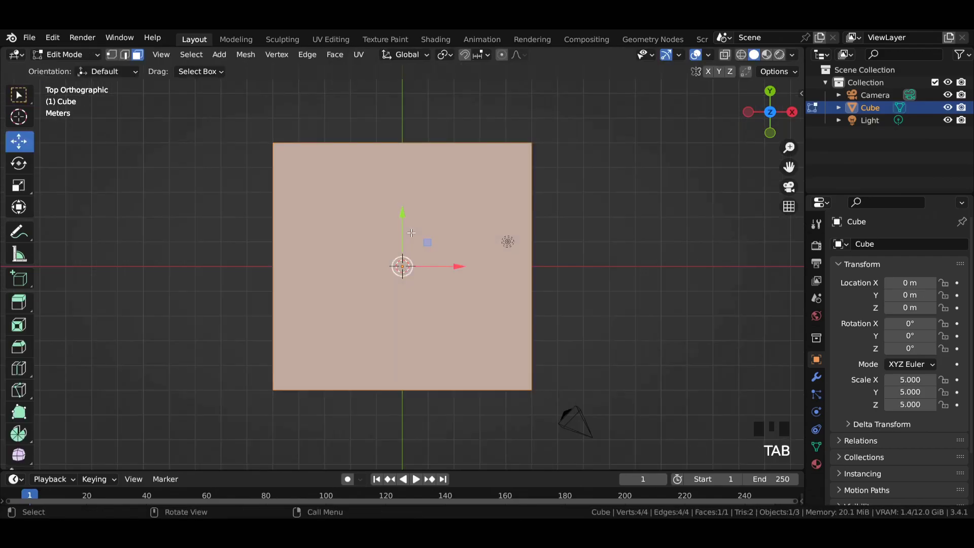
pyautogui.rightClick(410, 232)
pyautogui.click(411, 233)
pyautogui.click(68, 460)
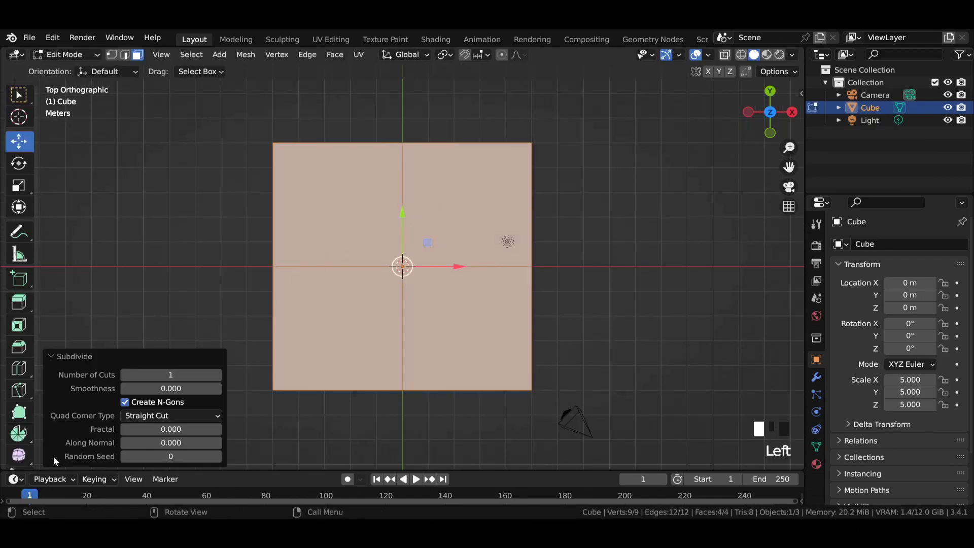
pyautogui.click(181, 374)
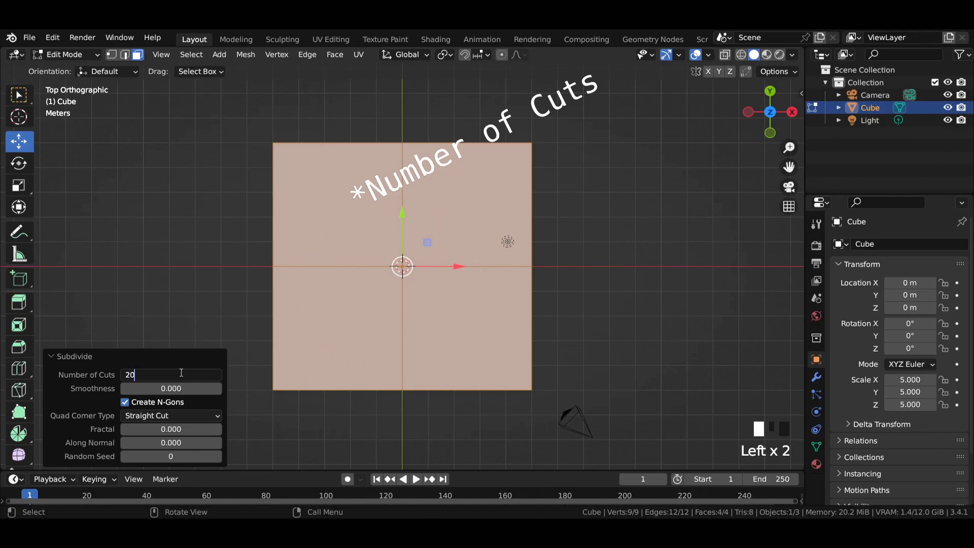
pyautogui.press('Return')
pyautogui.scroll(3, 434, 281)
pyautogui.scroll(-2, 437, 280)
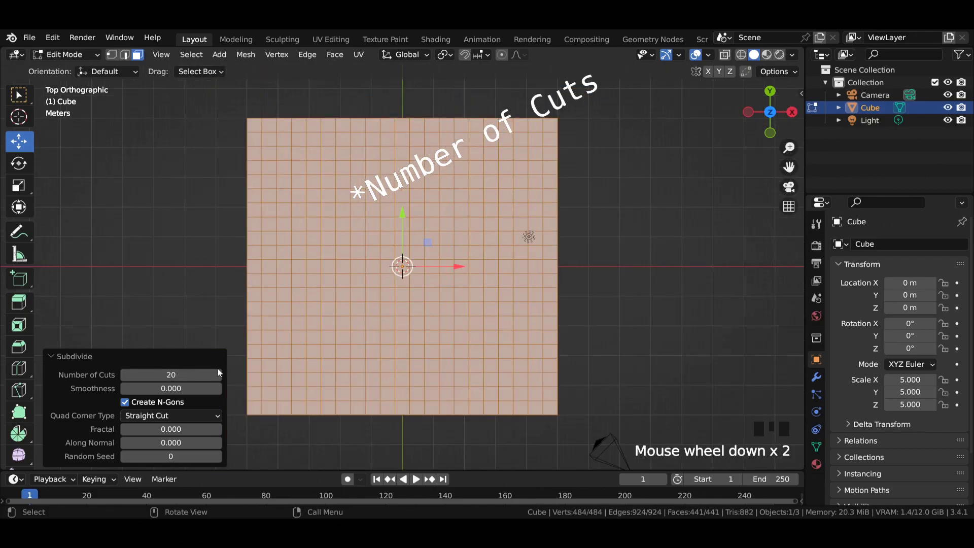
# Step: Set the subdivision's number of cuts to 30, return to Object Mode and save the file
pyautogui.click(182, 376)
pyautogui.write('30')
pyautogui.press('Return')
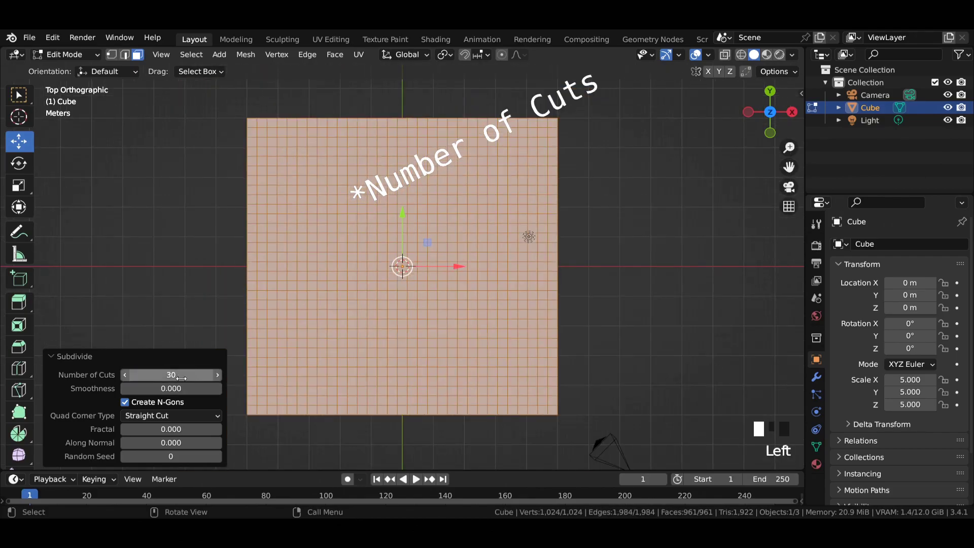
pyautogui.scroll(4, 425, 277)
pyautogui.press('Tab')
pyautogui.hotkey('ctrl', 's')
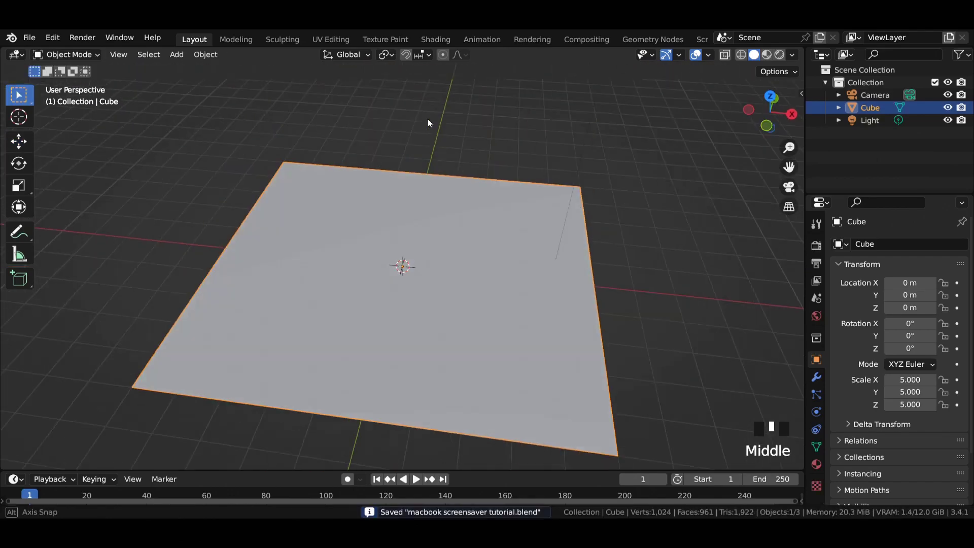
# Step: Add a cylinder mesh at the world origin, at the center of the plane
pyautogui.moveTo(428, 120); pyautogui.dragTo(426, 106, button='middle')
pyautogui.hotkey('shift', 'a')
pyautogui.moveTo(243, 200)
pyautogui.click(354, 264)
pyautogui.moveTo(355, 264); pyautogui.dragTo(350, 240, button='middle')
# Step: Reduce the new cylinder's radius to 0.06 m, keeping its depth at 2 m
pyautogui.moveTo(195, 324); pyautogui.dragTo(150, 325)
pyautogui.scroll(6, 304, 284)
pyautogui.moveTo(401, 224); pyautogui.dragTo(431, 265, button='middle')
pyautogui.scroll(2, 421, 247)
pyautogui.scroll(-6, 483, 185)
pyautogui.scroll(9, 355, 253)
pyautogui.click(124, 324)
pyautogui.click(124, 324)
pyautogui.click(124, 324)
pyautogui.click(124, 324)
# Step: Move the thin cylinder 50 m along the X axis, away from the plane
pyautogui.press('g')
pyautogui.press('x')
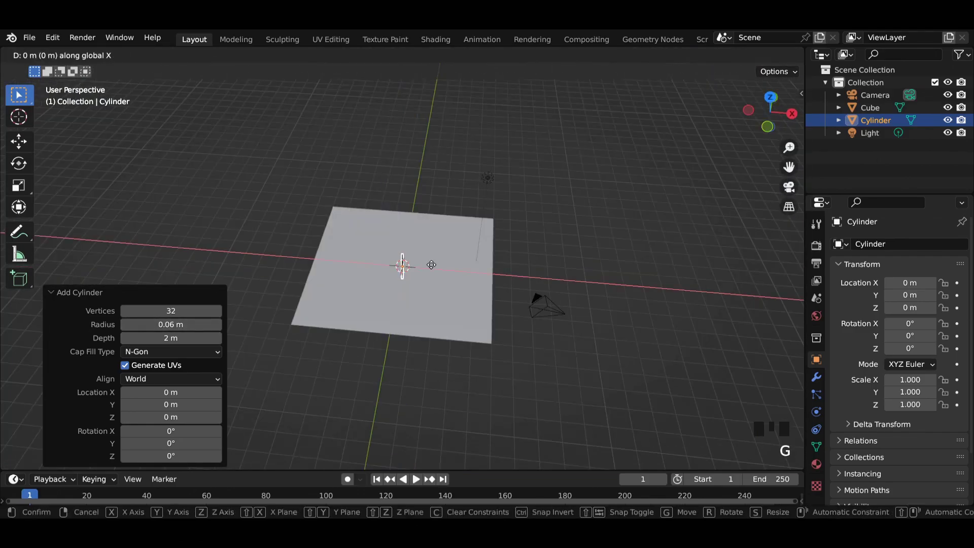
pyautogui.press('Return')
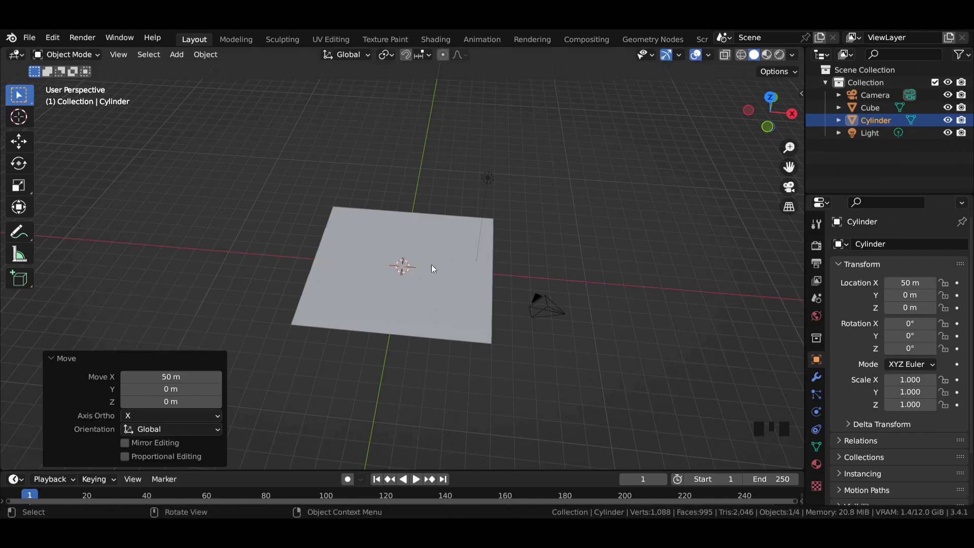
# Step: Add a Bevel modifier to the cylinder with an amount of 0.06 m
pyautogui.press('KP_Decimal')
pyautogui.moveTo(483, 213); pyautogui.dragTo(433, 187, button='middle')
pyautogui.click(816, 377)
pyautogui.click(876, 244)
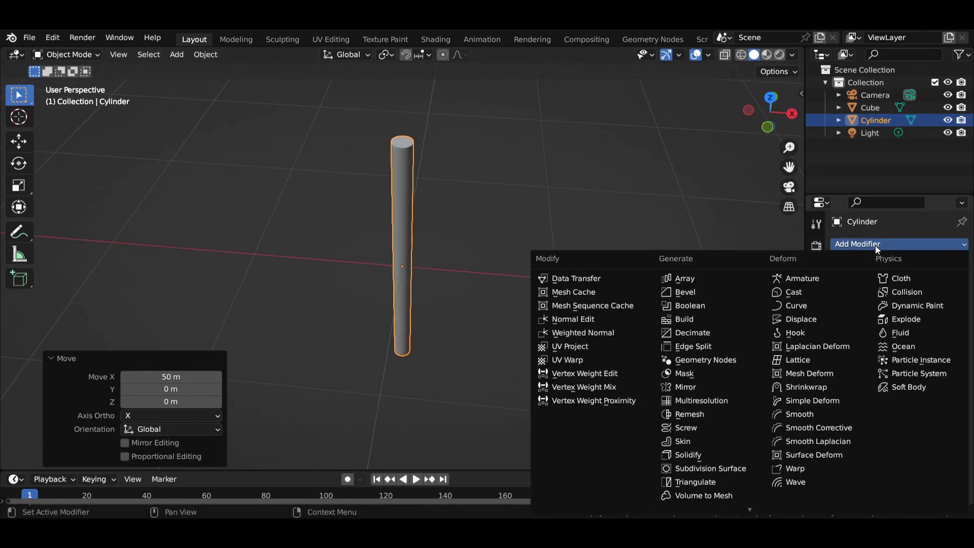
pyautogui.click(704, 300)
pyautogui.scroll(2, 633, 241)
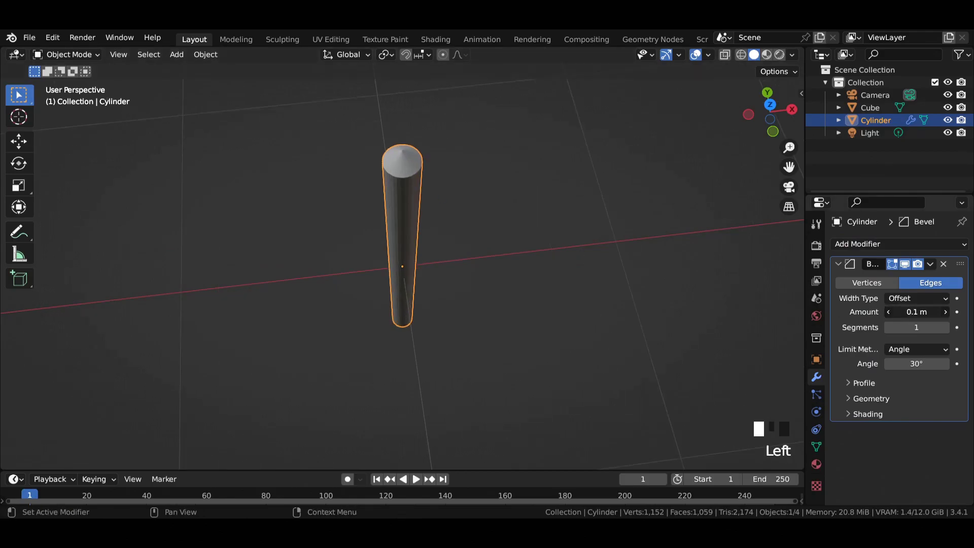
pyautogui.click(946, 312)
# Step: Increase the Bevel modifier's segment count to round the cylinder's ends more smoothly
pyautogui.click(946, 328)
pyautogui.click(946, 327)
pyautogui.click(946, 327)
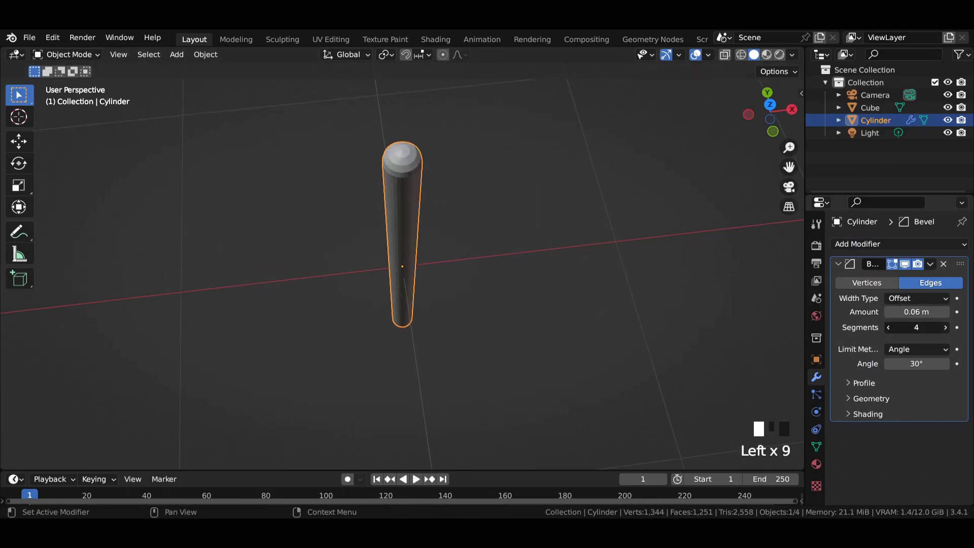
pyautogui.click(945, 327)
pyautogui.click(946, 327)
pyautogui.click(946, 327)
pyautogui.click(945, 328)
pyautogui.rightClick(411, 180)
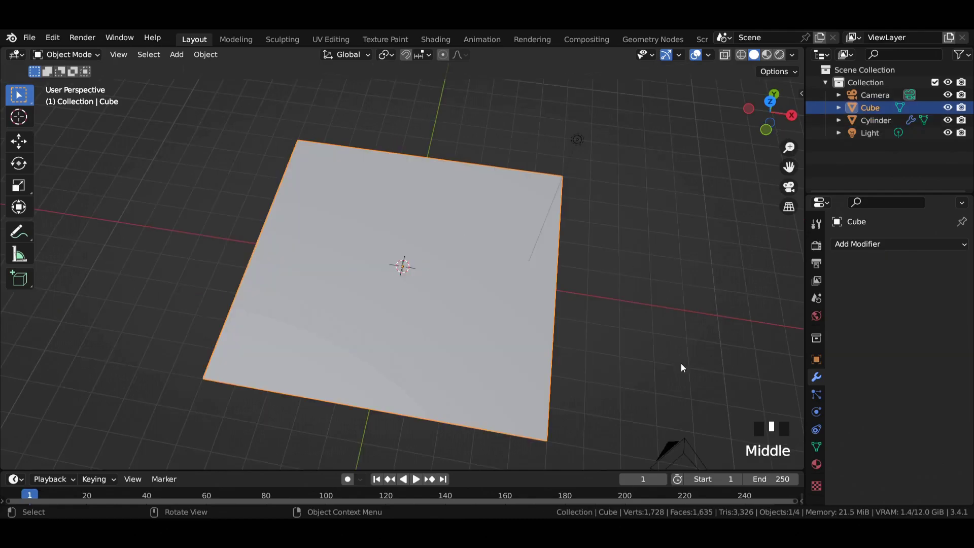
# Step: Add a particle system of type Hair to the square plane
pyautogui.click(816, 394)
pyautogui.click(962, 244)
pyautogui.click(933, 312)
pyautogui.moveTo(452, 291); pyautogui.dragTo(448, 265, button='middle')
# Step: Set the square plane's Y rotation to 180° to flip the hair direction
pyautogui.click(816, 359)
pyautogui.moveTo(910, 335)
pyautogui.mouseDown()
pyautogui.moveTo(964, 336)
pyautogui.moveTo(891, 337)
pyautogui.mouseUp()
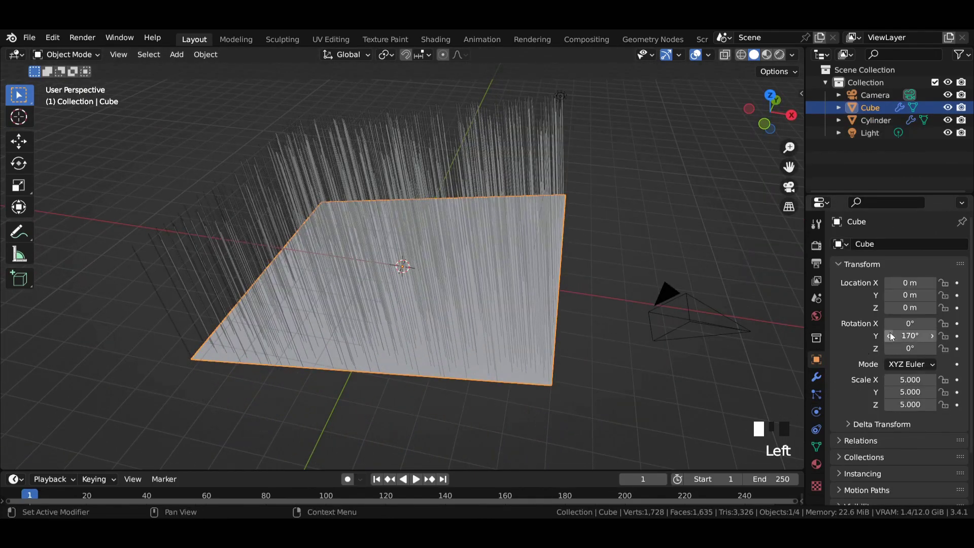
pyautogui.click(904, 333)
pyautogui.write('180')
pyautogui.press('Return')
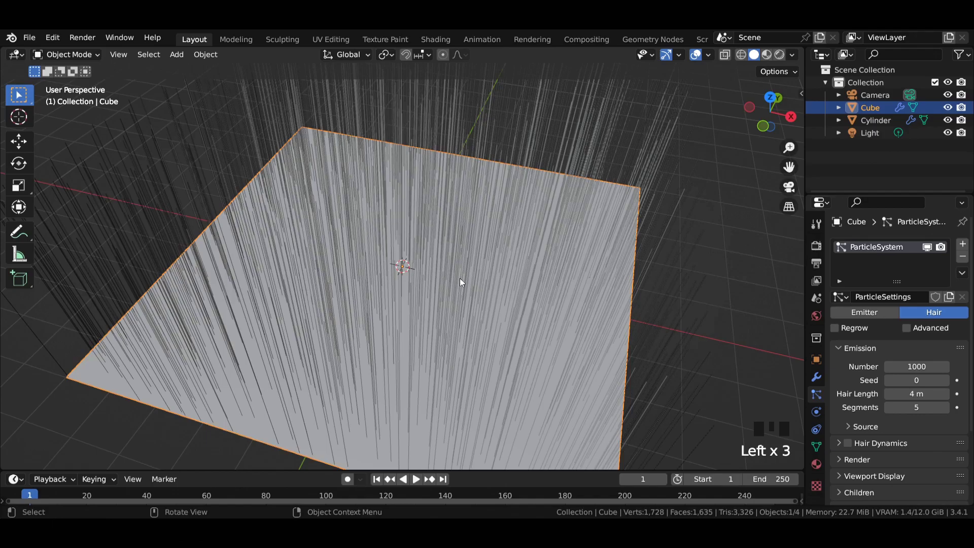
# Step: Set the plane's hair particle number to 1024 to match its vertex count
pyautogui.press('Tab')
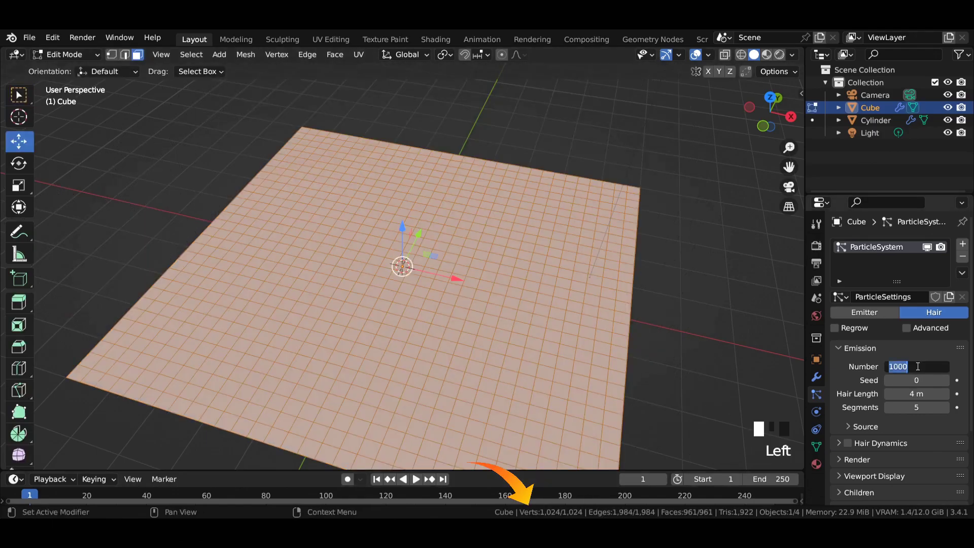
pyautogui.press('Return')
pyautogui.press('Tab')
# Step: Set the hair particles to emit from Vertices and turn off Random Order
pyautogui.scroll(-3, 909, 324)
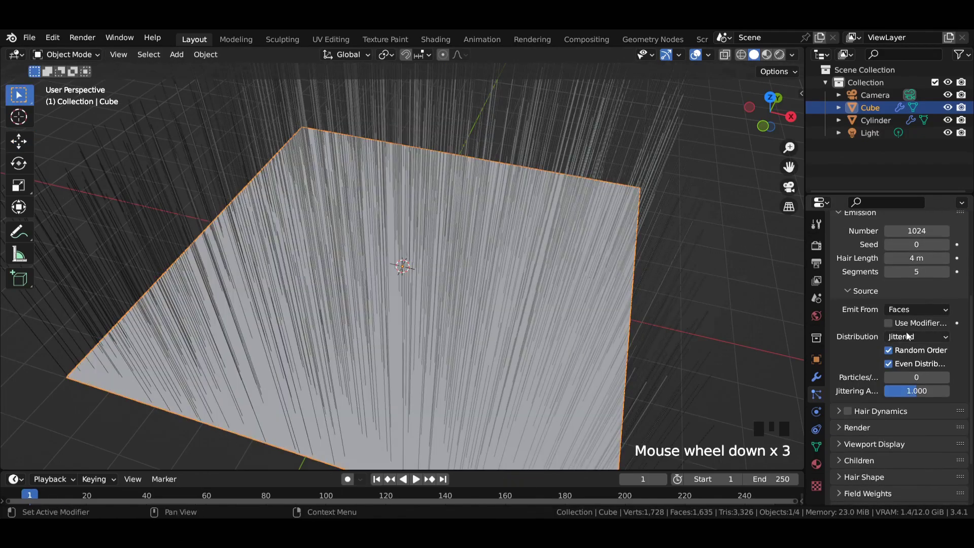
pyautogui.click(909, 309)
pyautogui.click(895, 323)
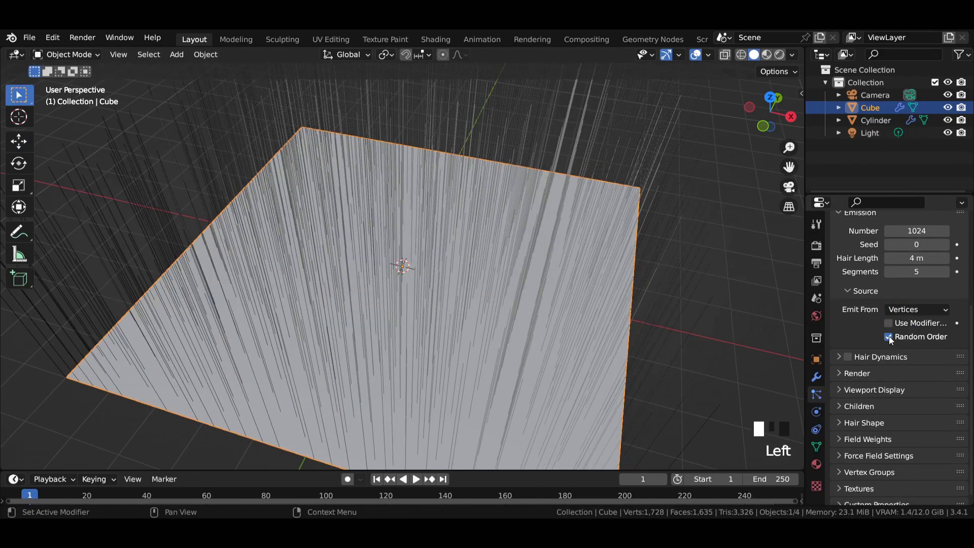
# Step: Render the hair particles as Object, using the Cylinder as the instance object
pyautogui.click(857, 365)
pyautogui.scroll(-5, 909, 290)
pyautogui.click(908, 291)
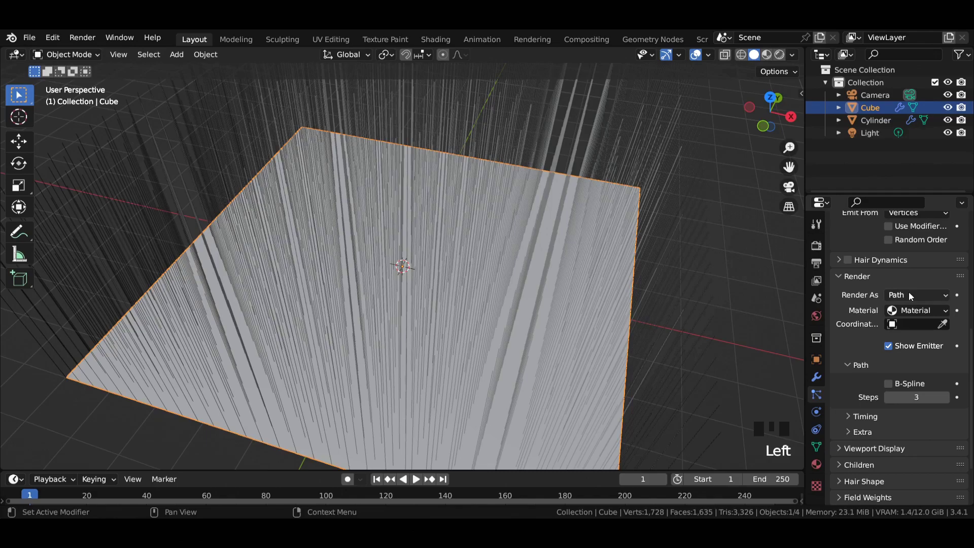
pyautogui.click(896, 336)
pyautogui.click(915, 386)
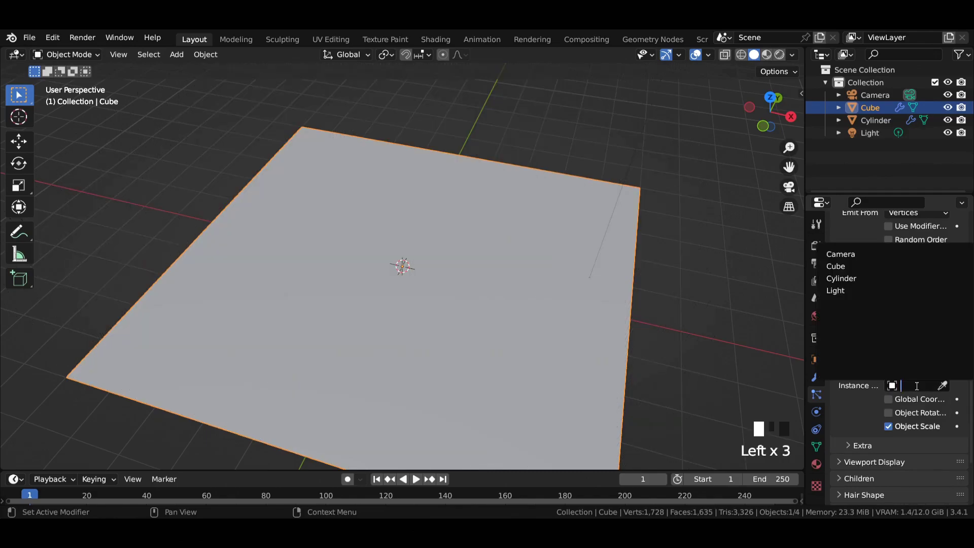
pyautogui.click(842, 278)
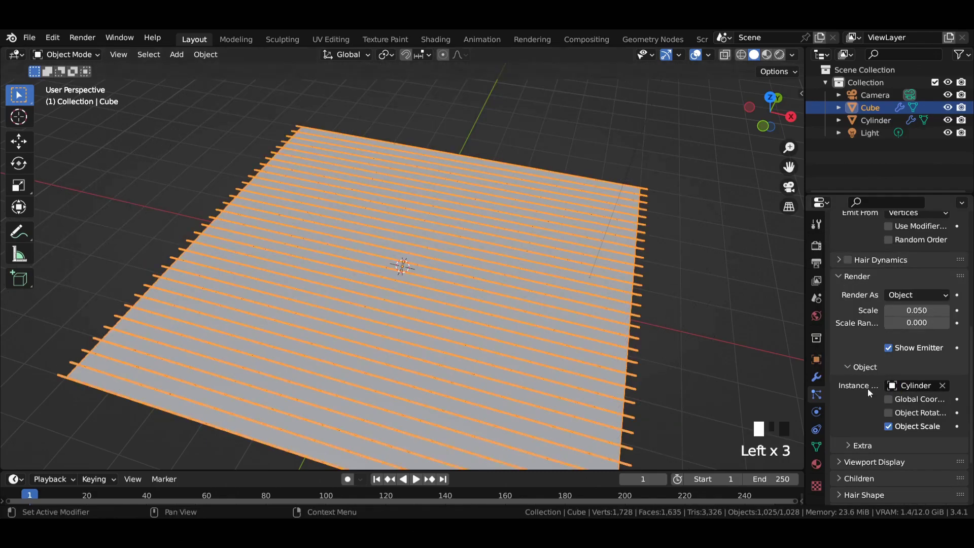
# Step: Set the source cylinder's Y rotation to 90° so its instances stand upright on the plane
pyautogui.click(876, 121)
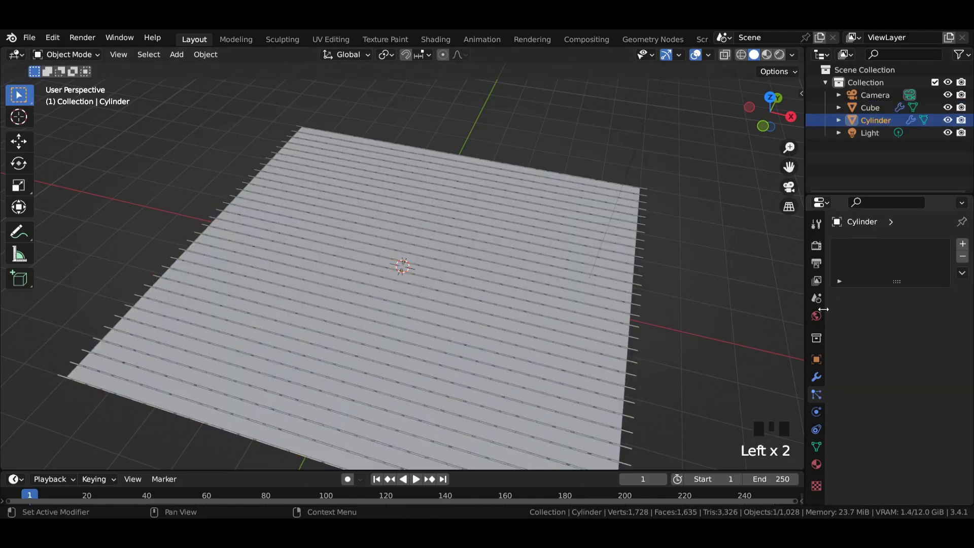
pyautogui.click(816, 359)
pyautogui.moveTo(910, 336); pyautogui.dragTo(954, 335)
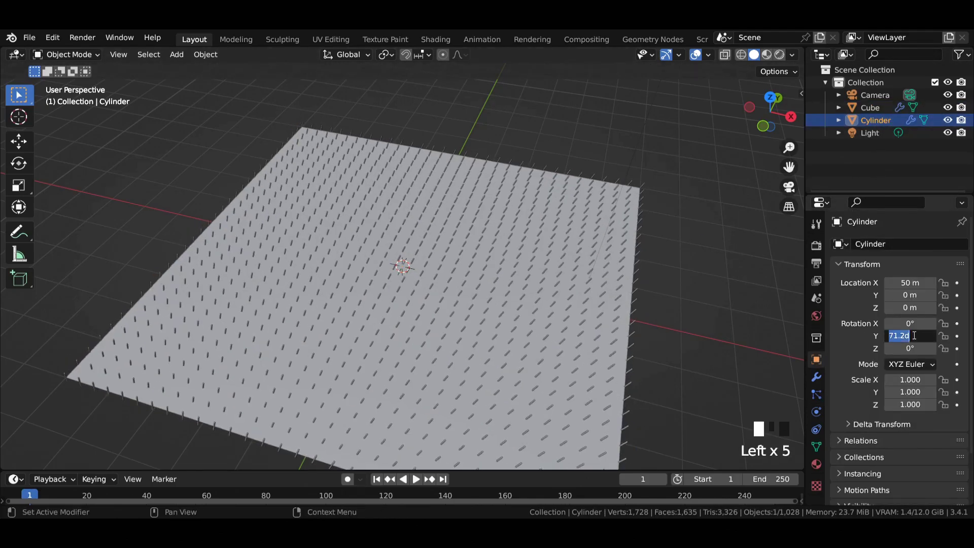
pyautogui.press('Return')
# Step: Align the camera to the top view looking straight down at the plane, and save the file
pyautogui.press('KP_7')
pyautogui.scroll(5, 538, 265)
pyautogui.scroll(-5, 552, 275)
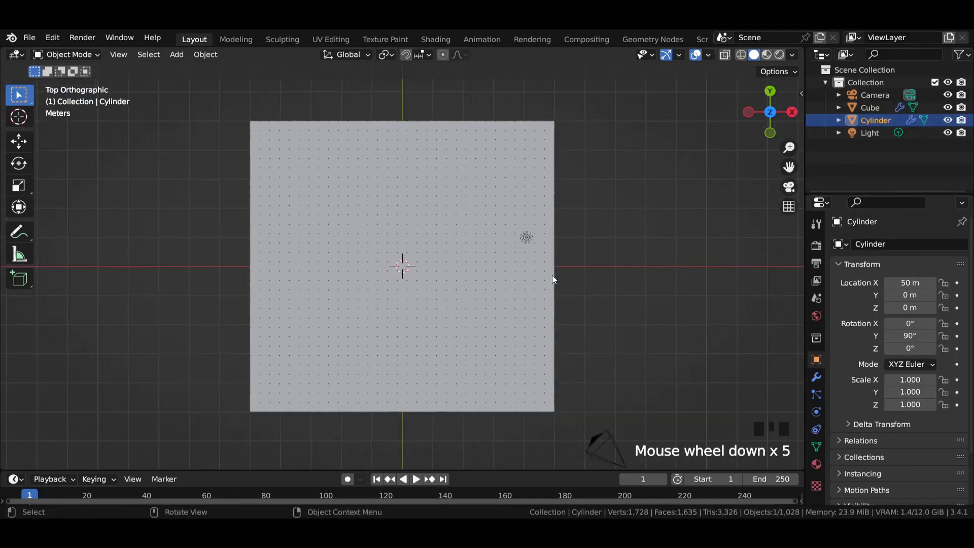
pyautogui.click(602, 434)
pyautogui.scroll(-3, 540, 430)
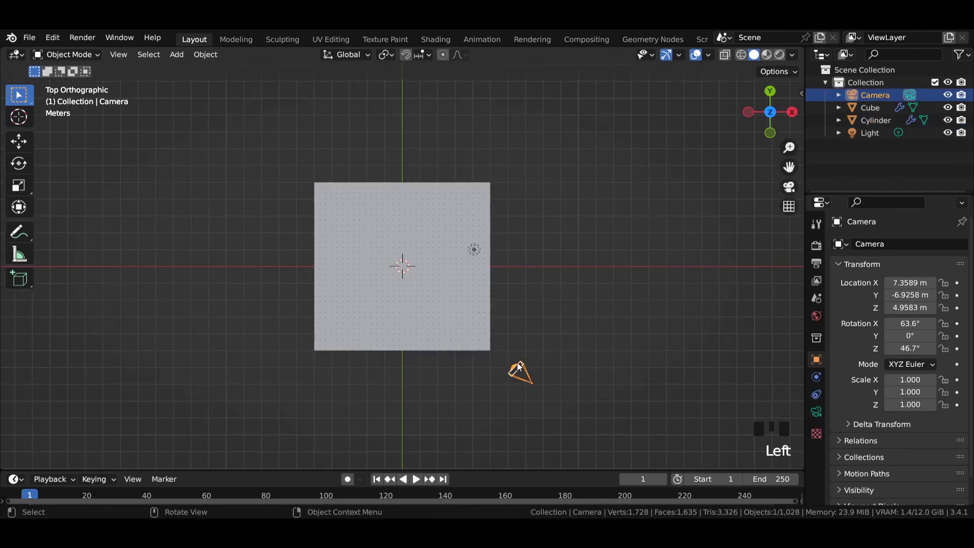
pyautogui.scroll(5, 518, 365)
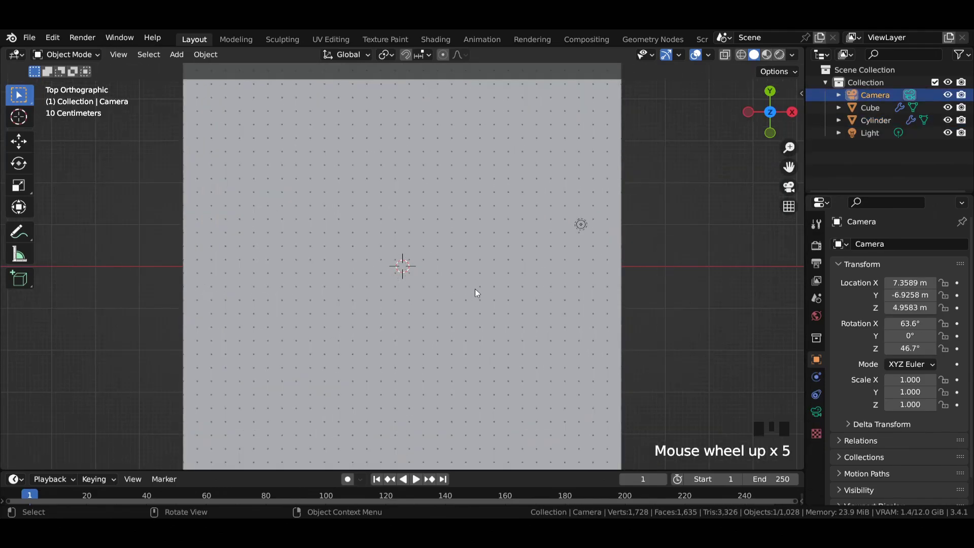
pyautogui.press('ctrl+alt+KP_0')
pyautogui.hotkey('ctrl', 's')
# Step: Set the camera's focal length to 85 mm and save the file
pyautogui.click(816, 411)
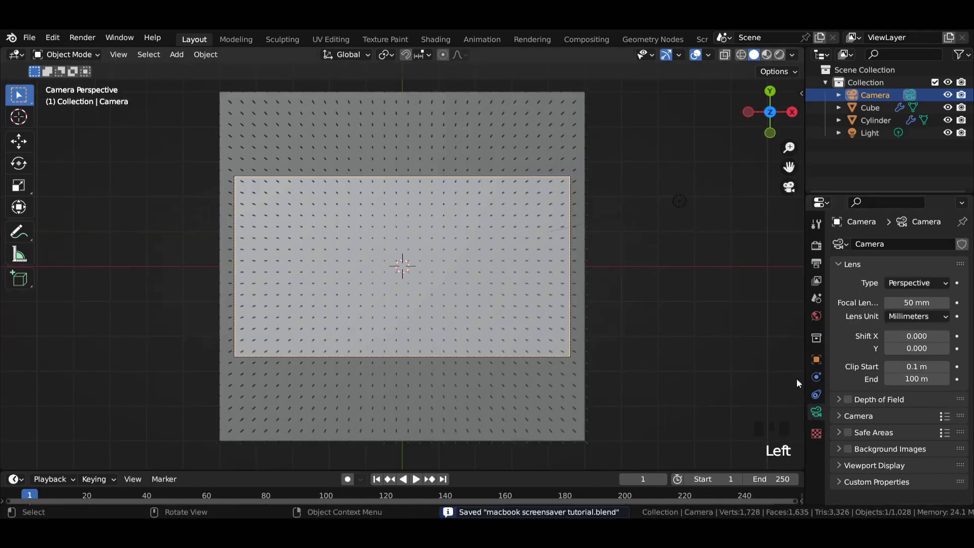
pyautogui.moveTo(917, 302)
pyautogui.mouseDown()
pyautogui.moveTo(964, 302)
pyautogui.moveTo(907, 304)
pyautogui.moveTo(920, 303)
pyautogui.mouseUp()
pyautogui.scroll(-3, 428, 224)
pyautogui.scroll(4, 428, 223)
pyautogui.hotkey('ctrl', 's')
pyautogui.click(919, 302)
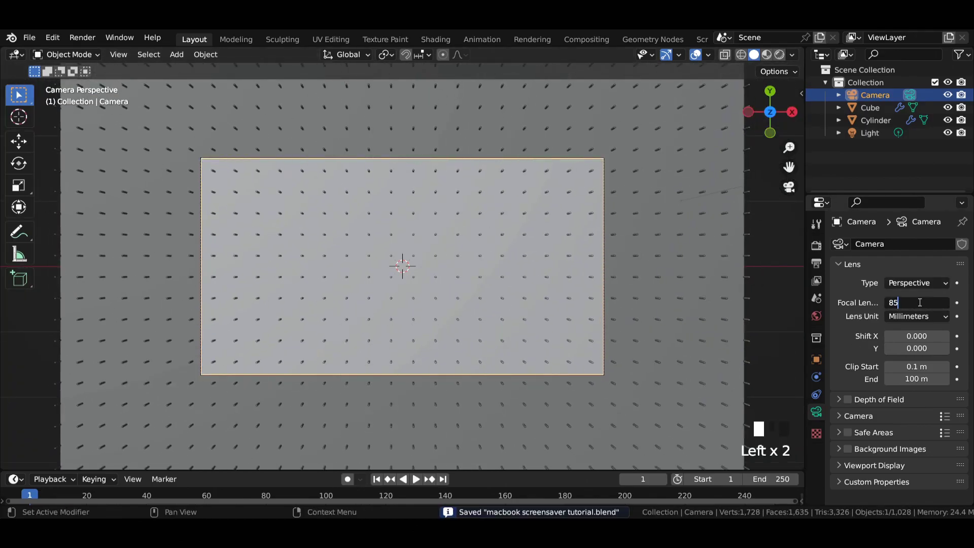
pyautogui.press('Return')
# Step: Lengthen the source cylinder by setting its Z scale to 10
pyautogui.click(876, 120)
pyautogui.moveTo(579, 292); pyautogui.dragTo(561, 198, button='middle')
pyautogui.click(816, 360)
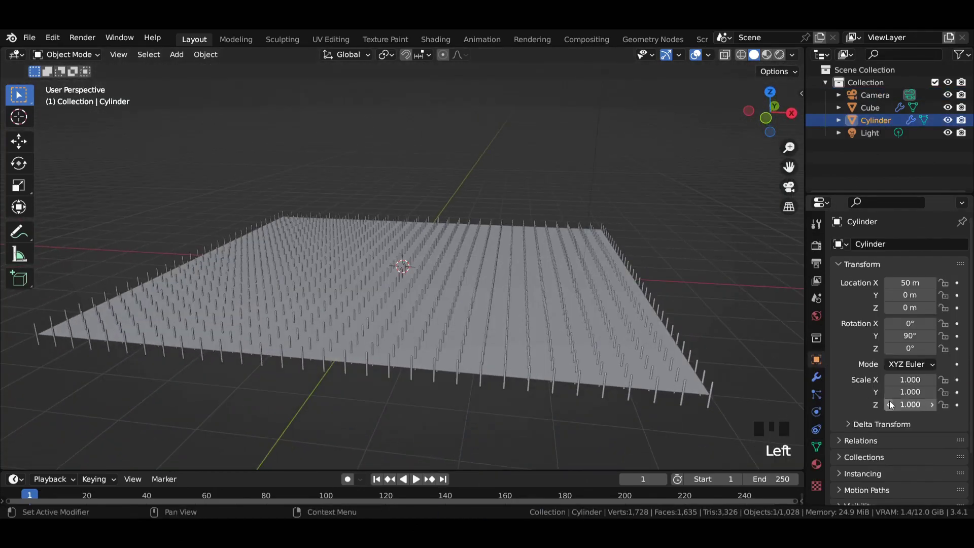
pyautogui.moveTo(891, 404); pyautogui.dragTo(928, 405)
pyautogui.click(897, 405)
pyautogui.write('1')
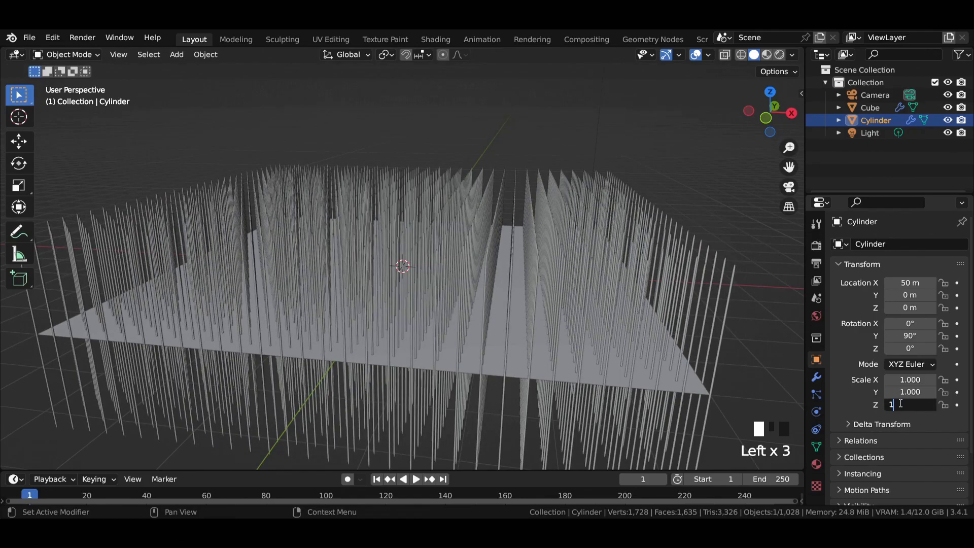
pyautogui.write('0')
pyautogui.press('Return')
# Step: Add Wireframe and Simple Deform modifiers to the plane, with Simple Deform first in the modifier stack
pyautogui.click(816, 377)
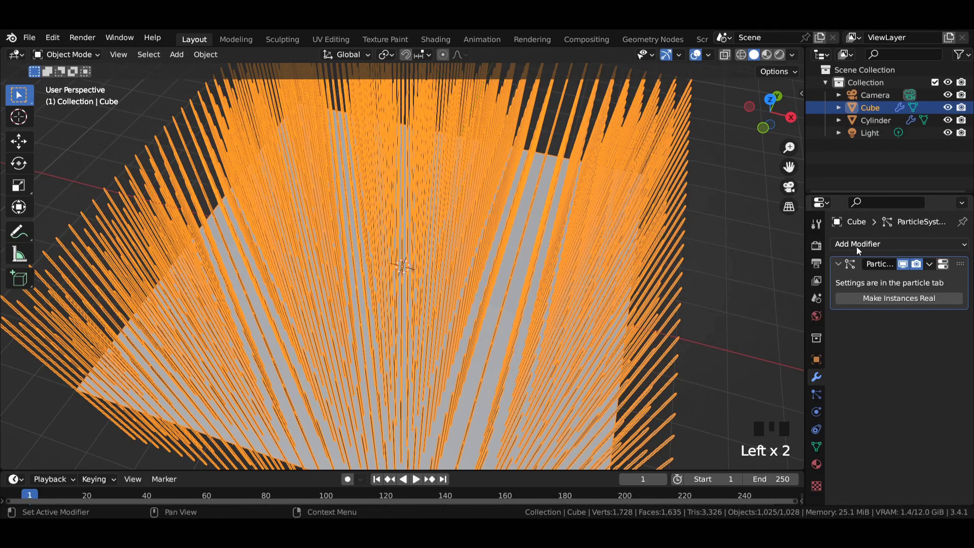
pyautogui.click(859, 245)
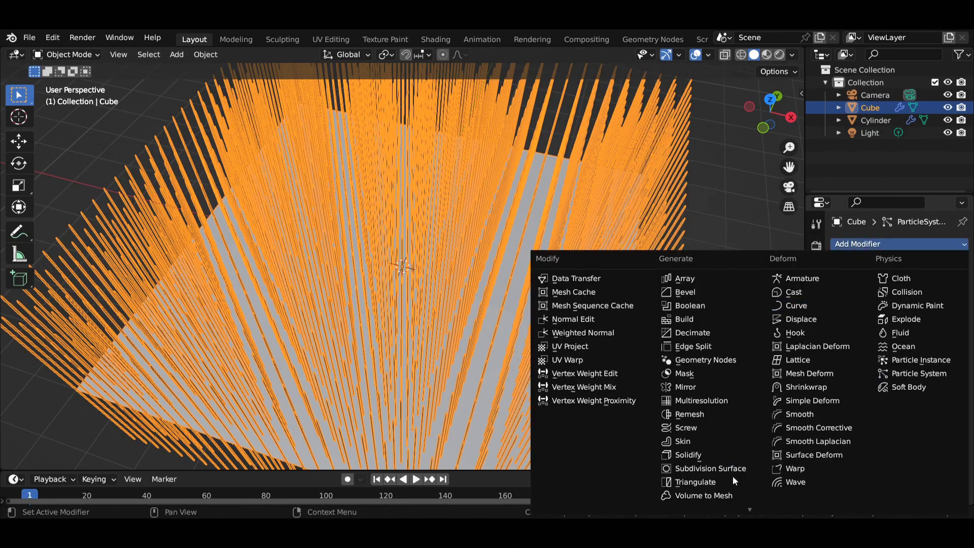
pyautogui.click(710, 503)
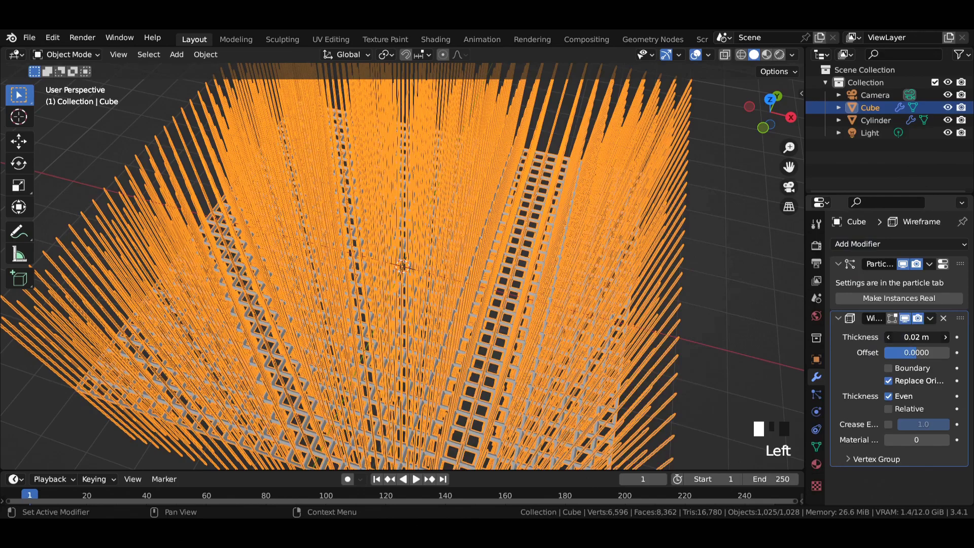
pyautogui.click(838, 318)
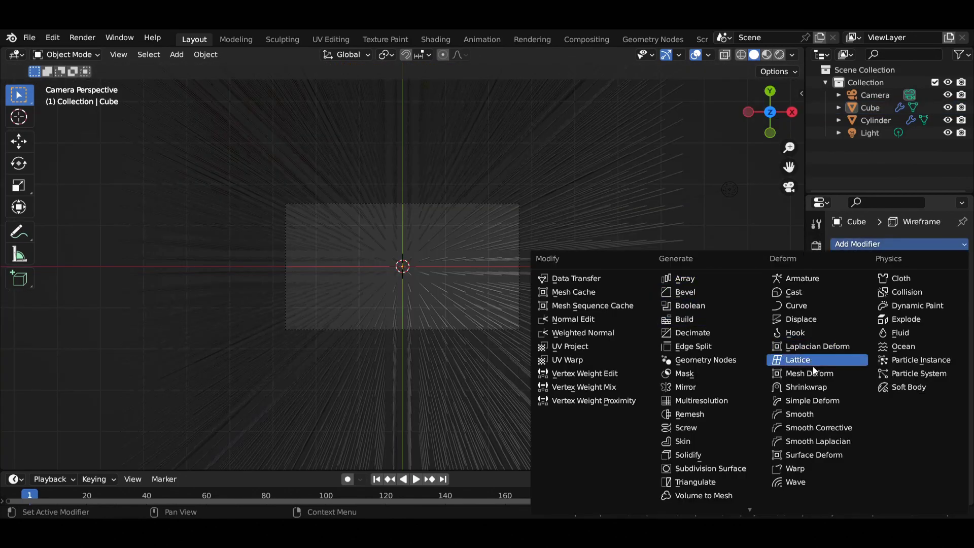
pyautogui.click(817, 401)
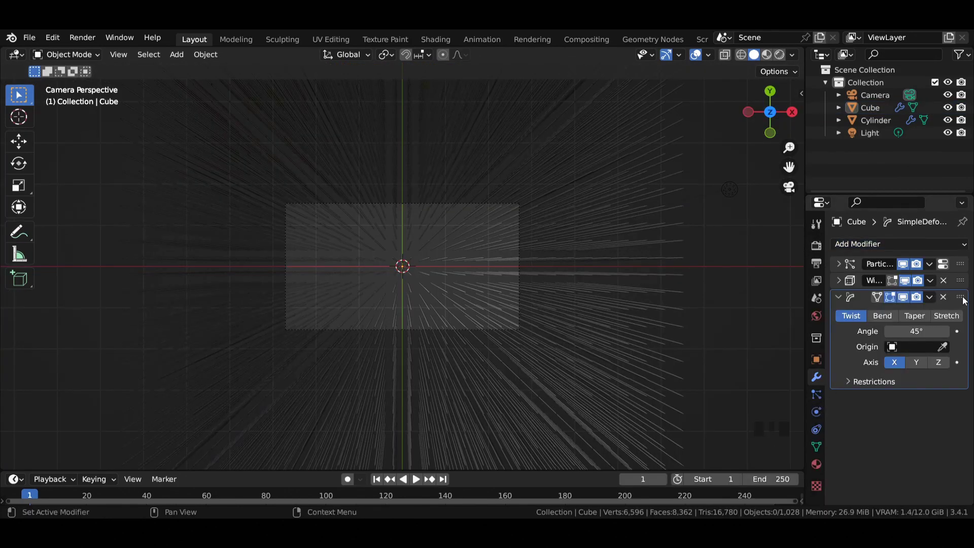
pyautogui.moveTo(962, 296); pyautogui.dragTo(961, 228)
# Step: Set the plane's Simple Deform twist angle to about 19.6° on the X axis
pyautogui.moveTo(915, 300)
pyautogui.mouseDown()
pyautogui.moveTo(806, 299)
pyautogui.moveTo(929, 300)
pyautogui.moveTo(912, 298)
pyautogui.mouseUp()
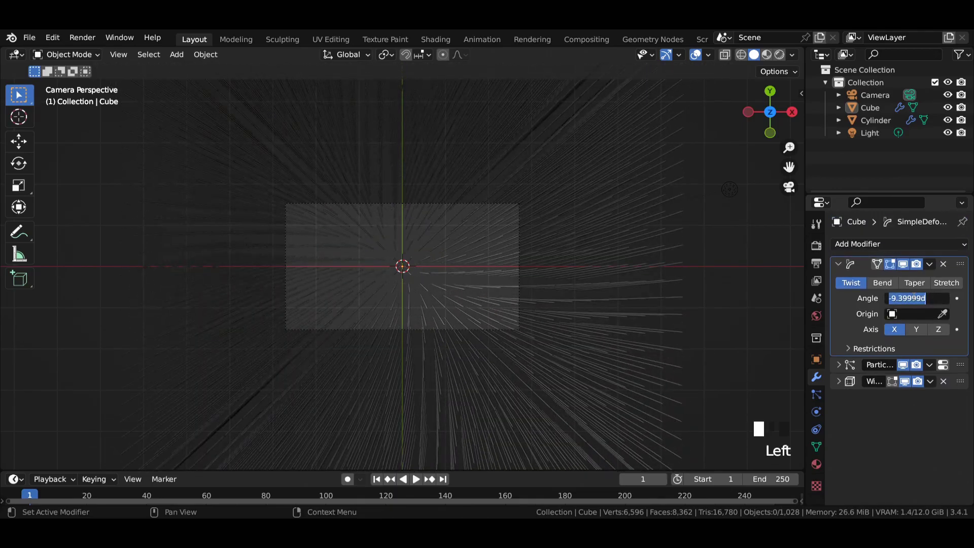
pyautogui.press('Return')
pyautogui.scroll(-4, 480, 198)
pyautogui.moveTo(503, 239); pyautogui.dragTo(432, 167, button='middle')
pyautogui.moveTo(915, 300)
pyautogui.mouseDown()
pyautogui.moveTo(925, 300)
pyautogui.moveTo(909, 300)
pyautogui.mouseUp()
pyautogui.click(918, 299)
pyautogui.press('Return')
pyautogui.scroll(5, 745, 287)
pyautogui.scroll(-3, 618, 230)
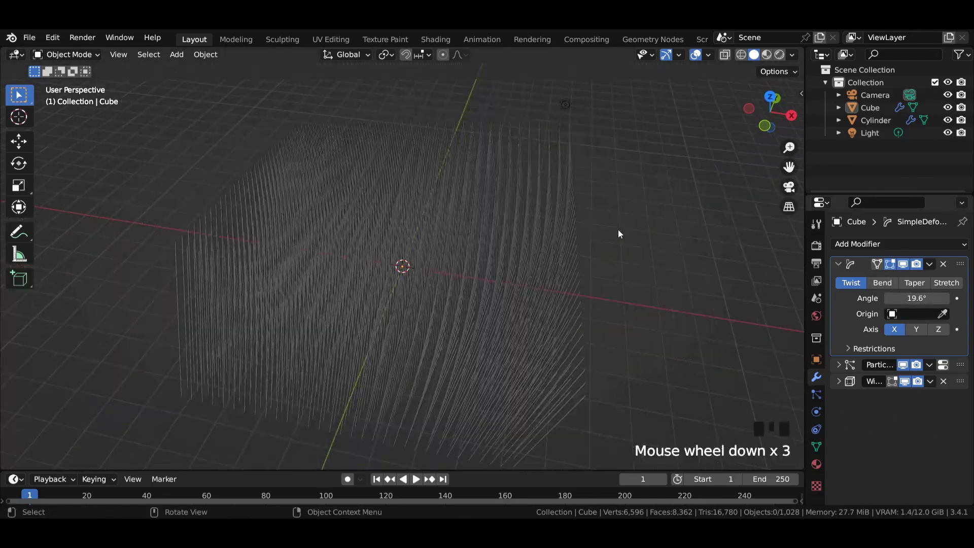
# Step: Save the file and delete the existing light from the scene
pyautogui.press('KP_0')
pyautogui.scroll(6, 490, 198)
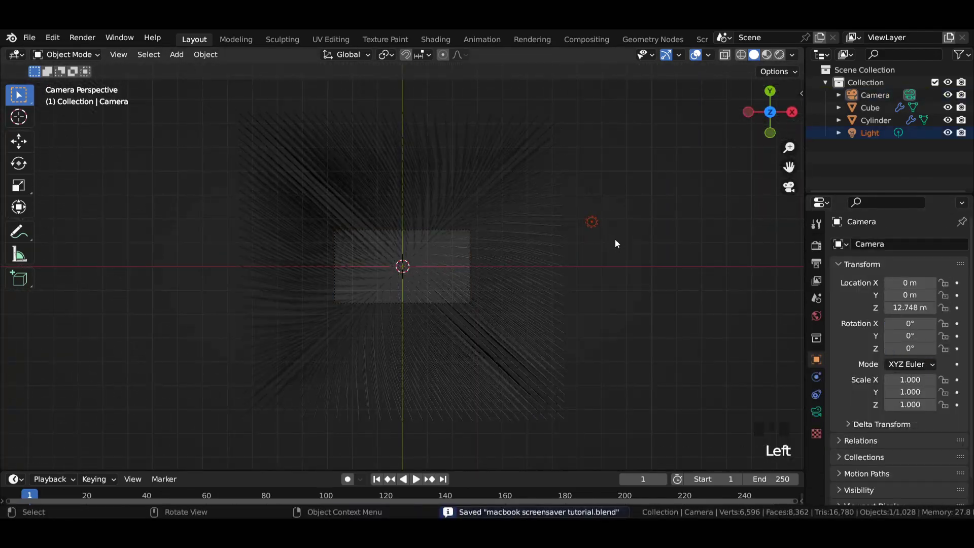
pyautogui.moveTo(615, 239); pyautogui.dragTo(531, 177, button='middle')
pyautogui.scroll(-4, 531, 176)
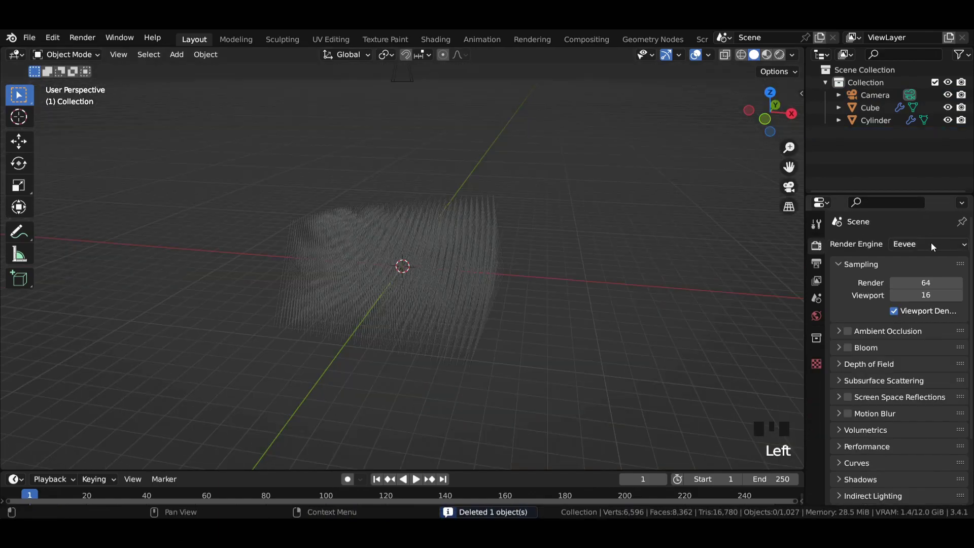
# Step: Switch the render engine to Cycles and set the render Max Samples to 128
pyautogui.click(929, 243)
pyautogui.click(920, 285)
pyautogui.click(920, 276)
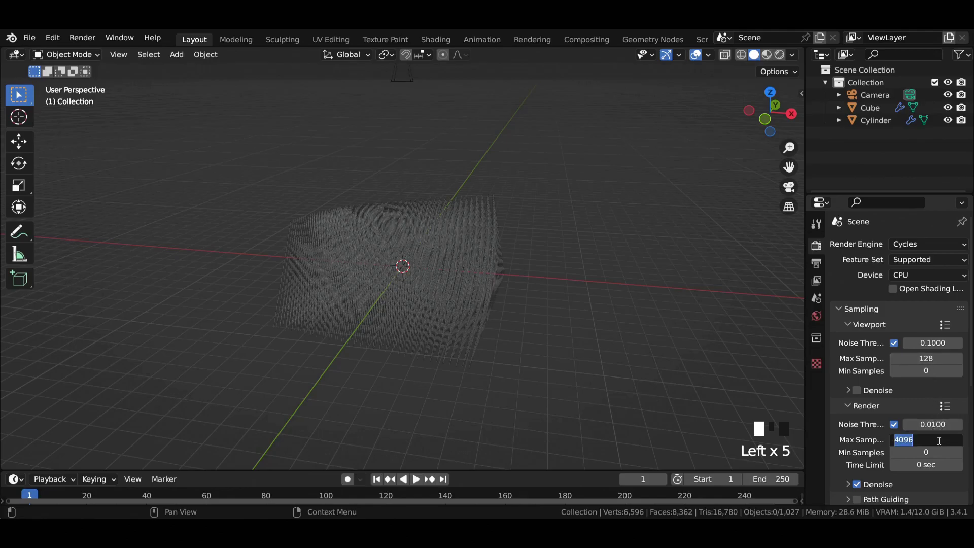
# Step: Set the color management Look to Very High Contrast
pyautogui.scroll(-20, 939, 438)
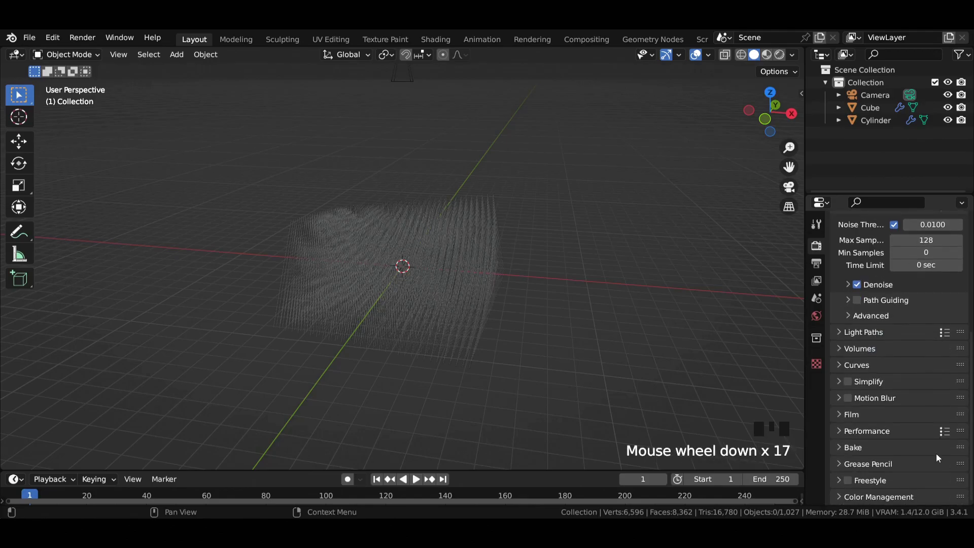
pyautogui.click(907, 450)
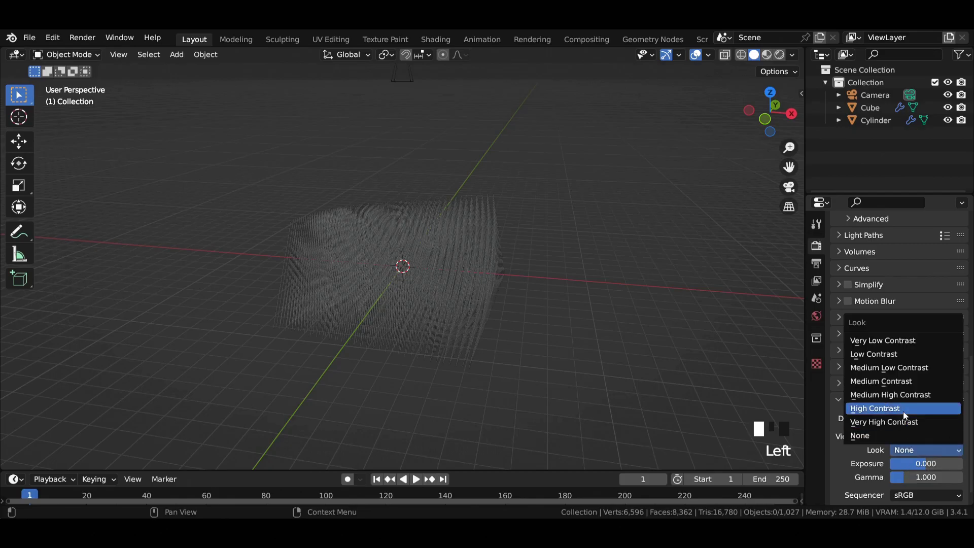
pyautogui.click(908, 420)
pyautogui.click(908, 436)
pyautogui.click(892, 422)
# Step: Set the world background color to pure black
pyautogui.click(817, 315)
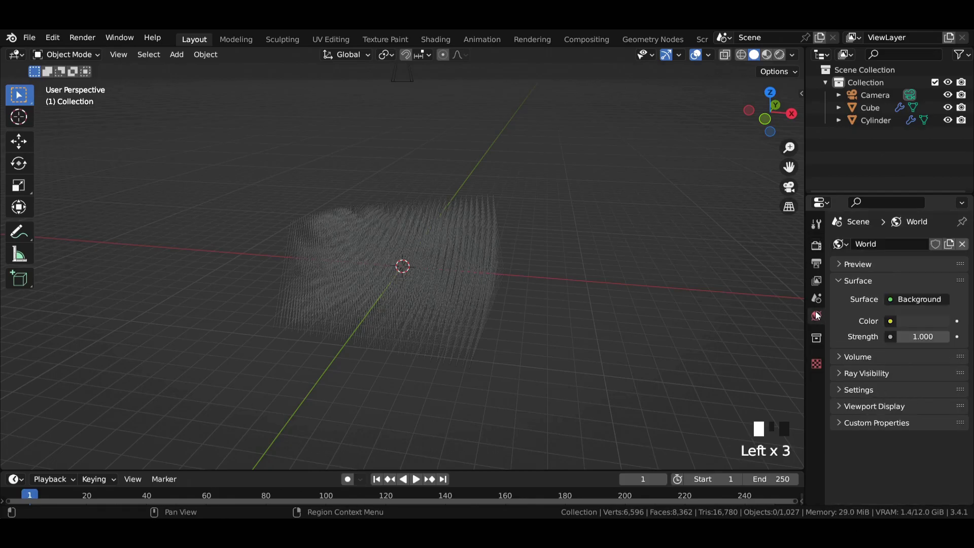
pyautogui.click(941, 321)
pyautogui.moveTo(939, 211); pyautogui.dragTo(939, 232)
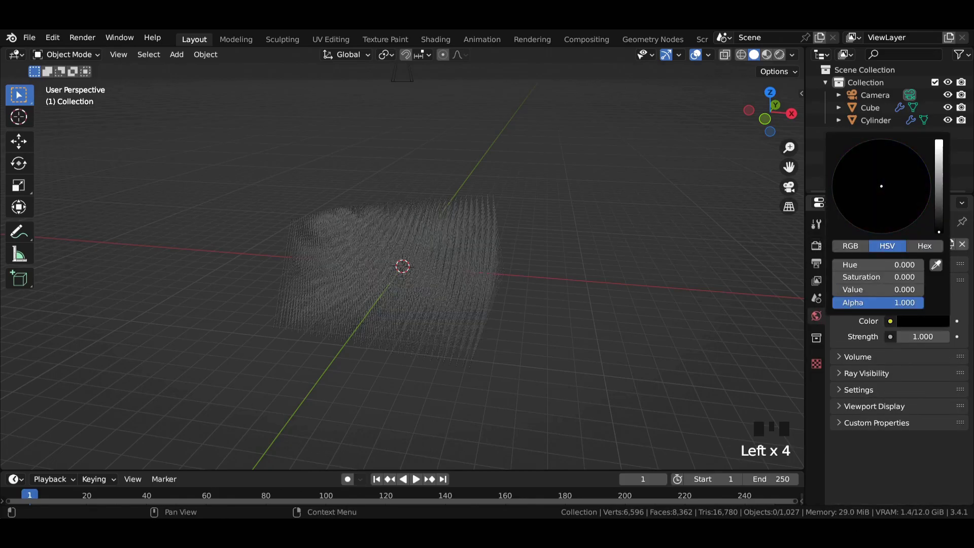
# Step: Add an area light at the origin and set its scale to 10 on all axes
pyautogui.hotkey('shift', 'a')
pyautogui.moveTo(152, 217)
pyautogui.click(272, 258)
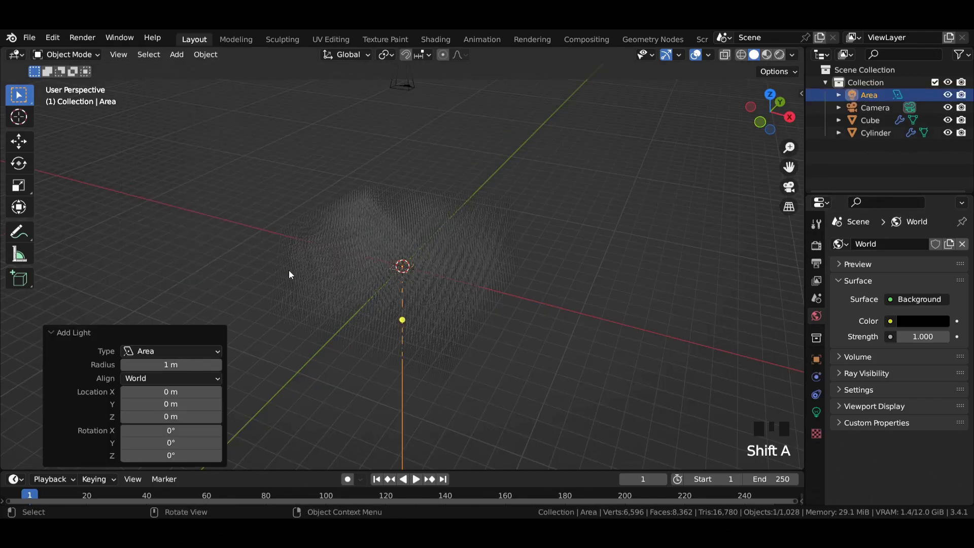
pyautogui.click(816, 359)
pyautogui.moveTo(917, 379); pyautogui.dragTo(911, 405)
pyautogui.write('10')
pyautogui.press('Return')
# Step: Set the area light's power to 10000 W, its shape to Disk and its size to 1.5 m
pyautogui.click(816, 412)
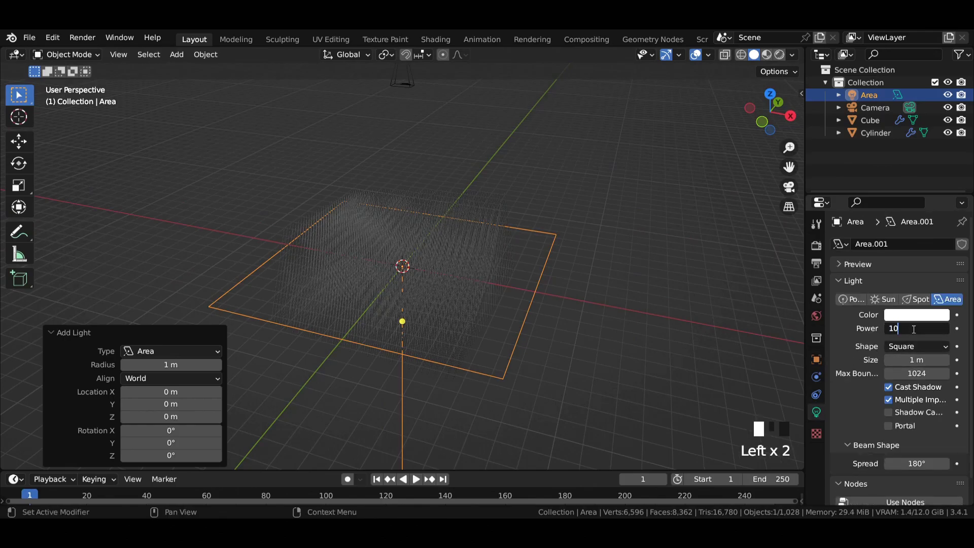
pyautogui.click(916, 347)
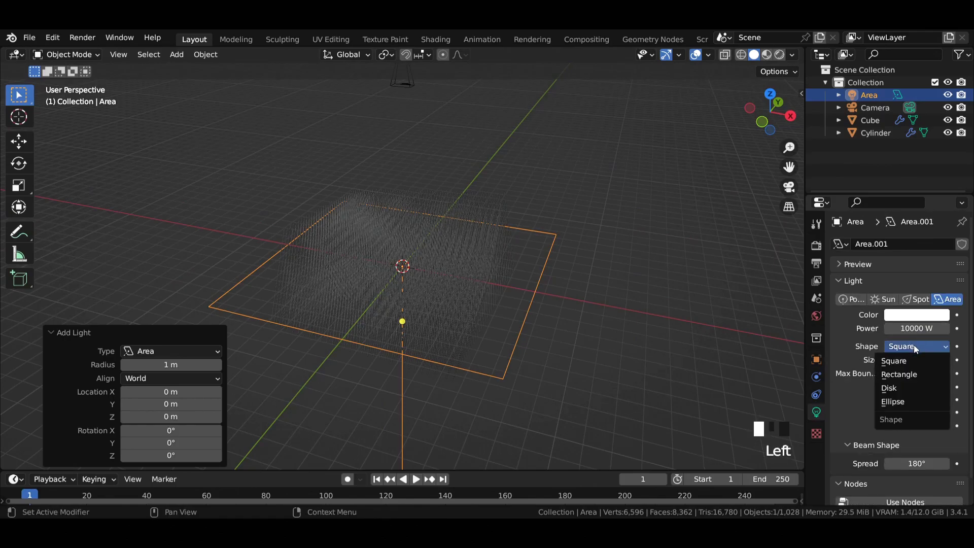
pyautogui.click(906, 389)
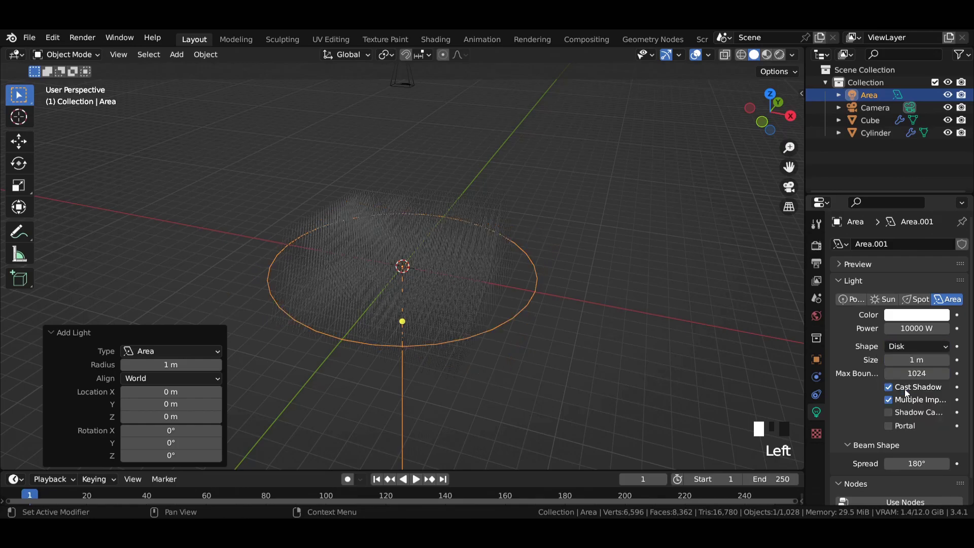
pyautogui.click(912, 358)
pyautogui.write('1')
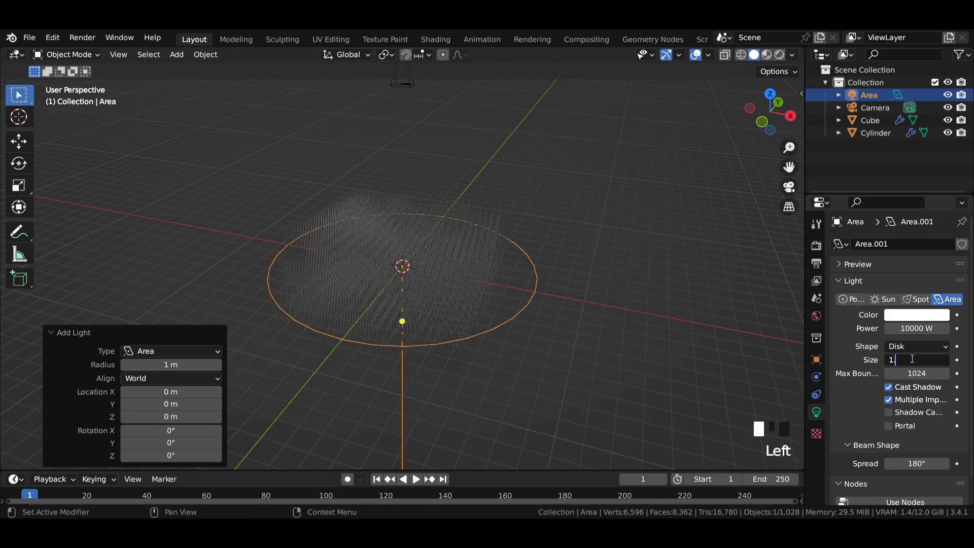
pyautogui.write('.5')
pyautogui.press('Return')
# Step: In front view, raise the area light about 9.3 m along Z and rotate it about -71°
pyautogui.press('KP_1')
pyautogui.press('g')
pyautogui.press('z')
pyautogui.click(513, 77)
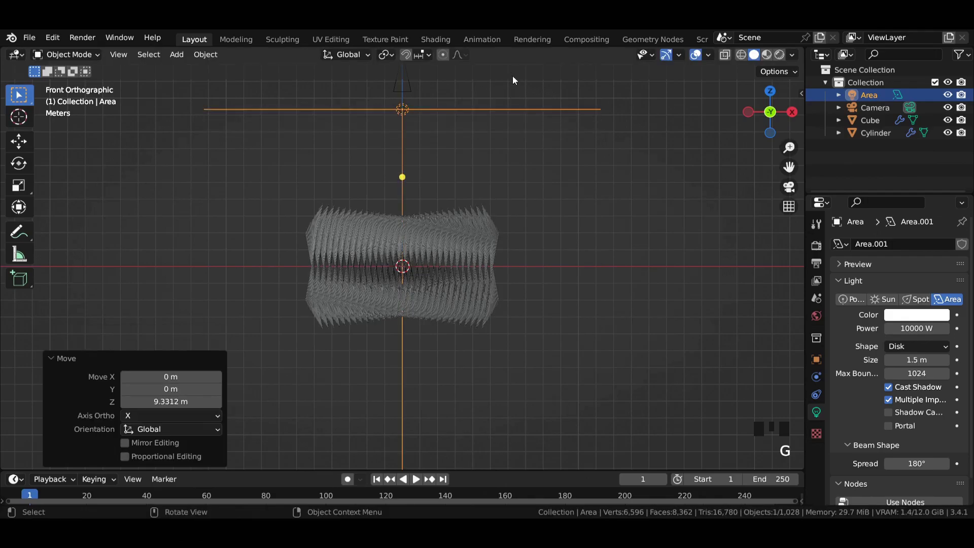
pyautogui.press('r')
pyautogui.click(599, 302)
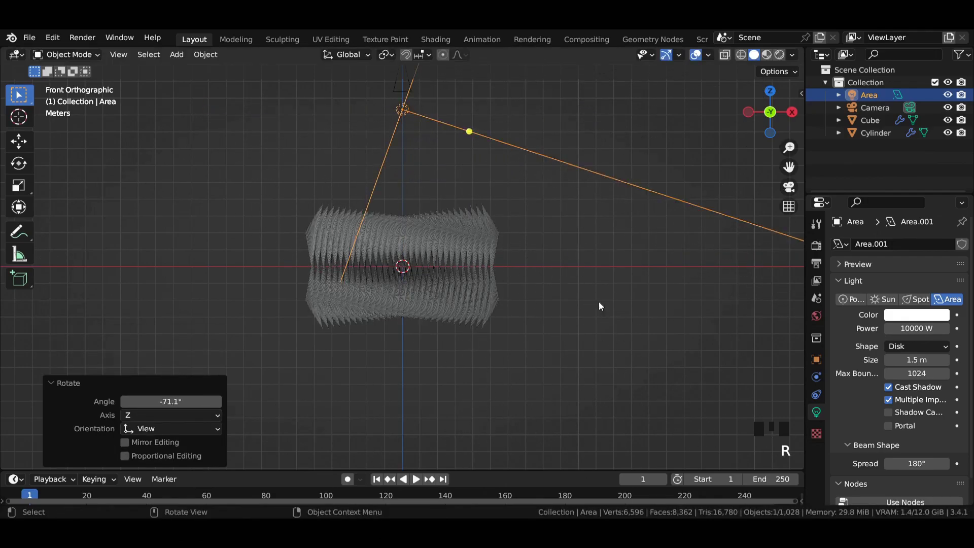
# Step: Move the area light about 12.6 m along negative X, lower it about 1.3 m, and nudge it back toward the plane
pyautogui.press('g')
pyautogui.press('x')
pyautogui.click(432, 295)
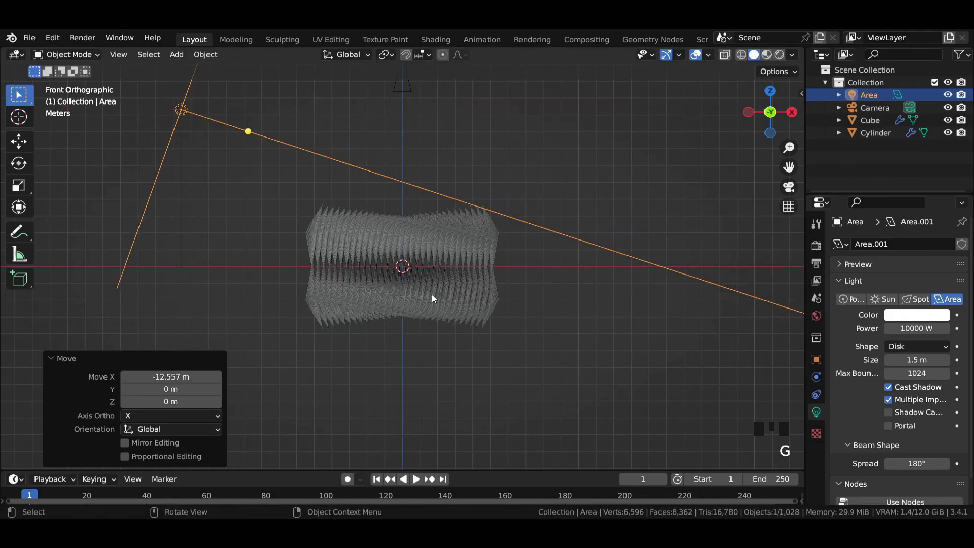
pyautogui.press('g')
pyautogui.click(385, 243)
pyautogui.press('g')
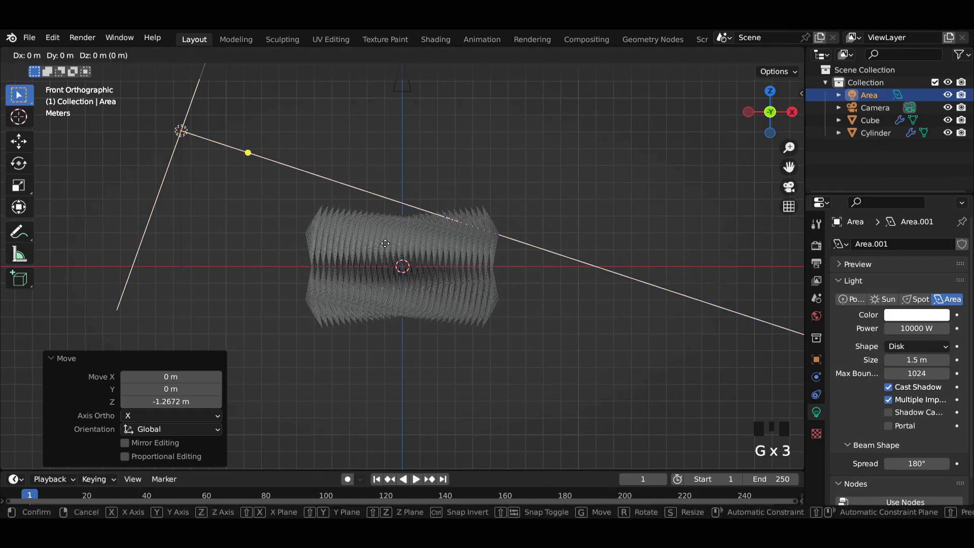
pyautogui.click(419, 251)
# Step: Duplicate the area light, rotate the copy about 136°, and move it along X to the opposite side of the plane
pyautogui.hotkey('shift', 'd')
pyautogui.rightClick(507, 263)
pyautogui.press('r')
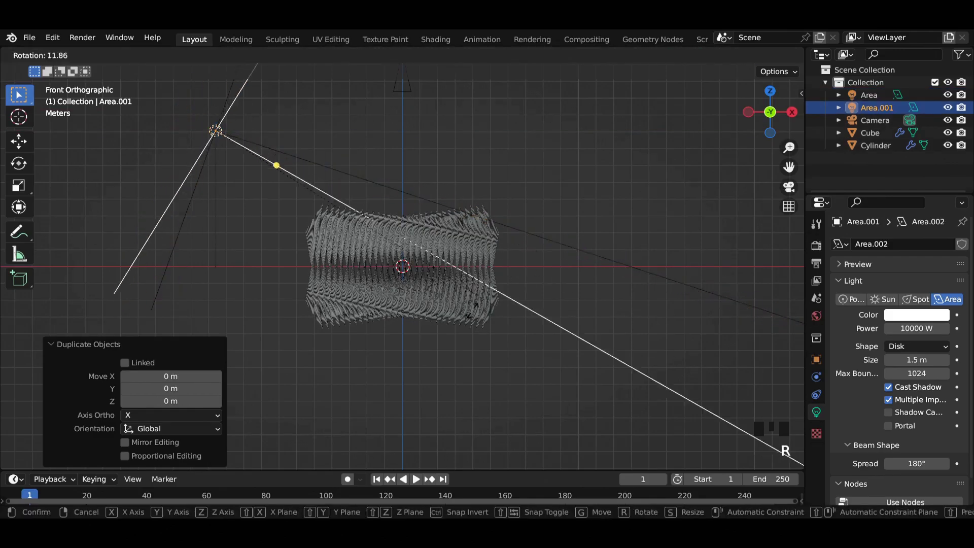
pyautogui.click(259, 212)
pyautogui.press('g')
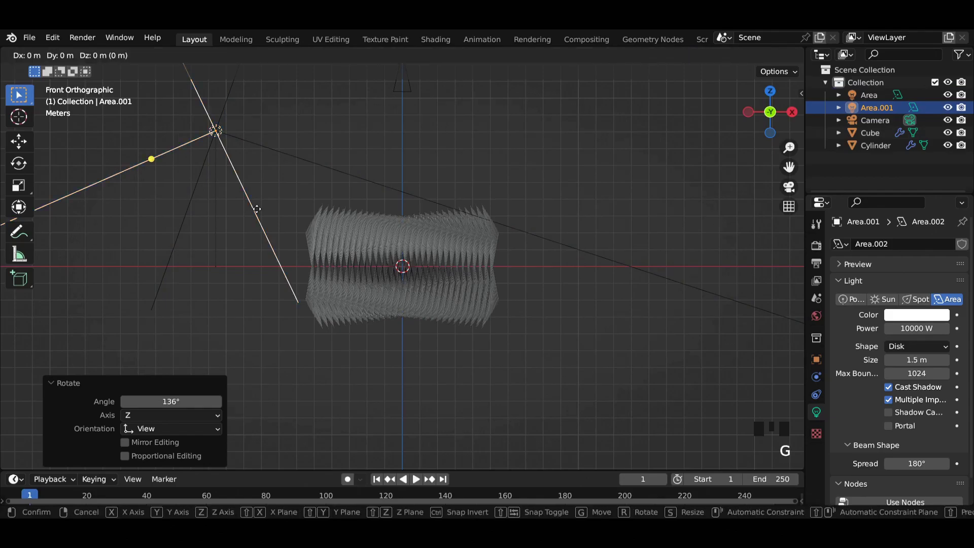
pyautogui.press('x')
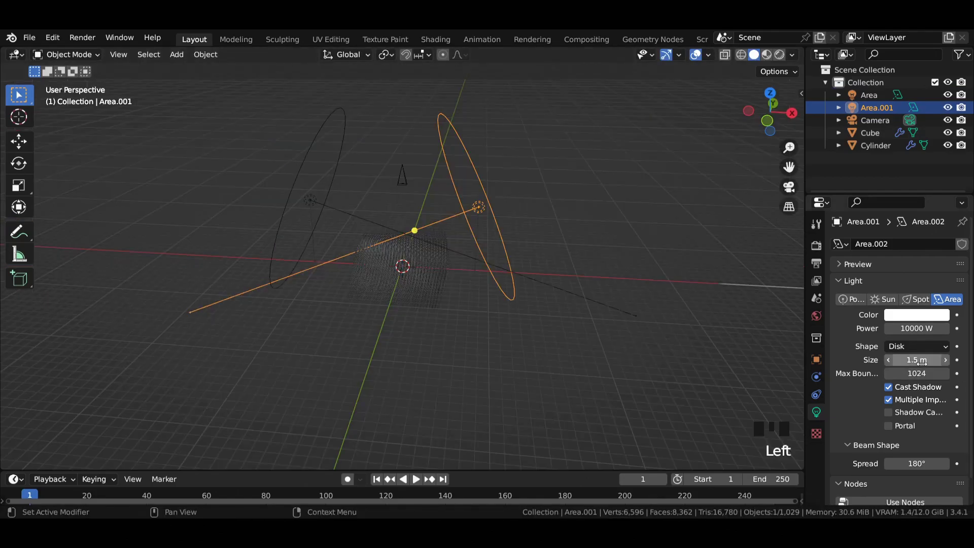
# Step: Set the second area light's size to 3.5 m and, in Rendered shading, open its power for editing
pyautogui.doubleClick(920, 360)
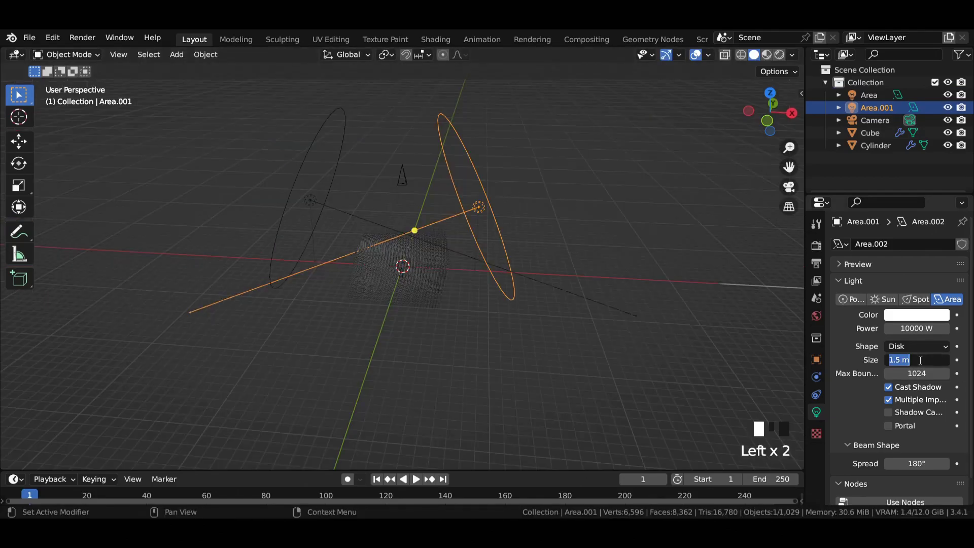
pyautogui.write('3.5')
pyautogui.press('Return')
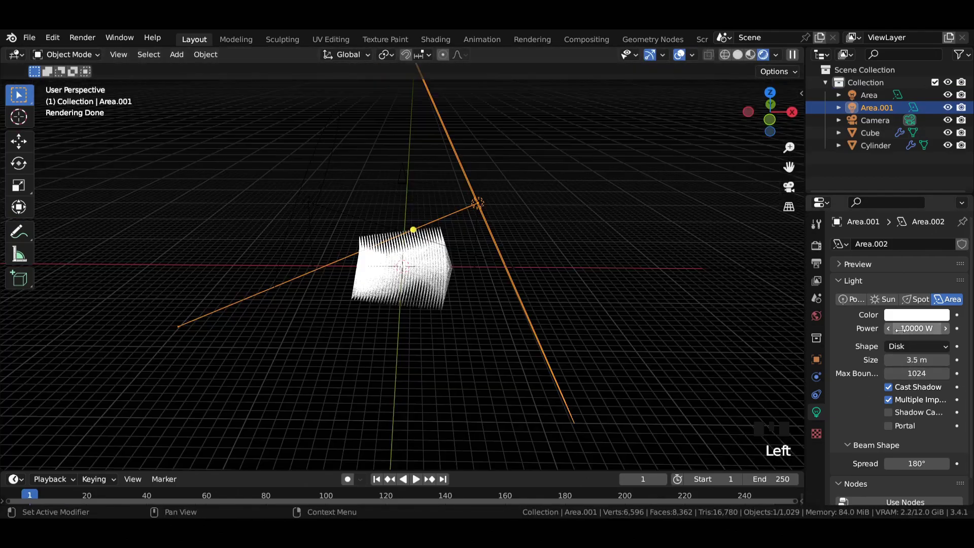
pyautogui.click(916, 329)
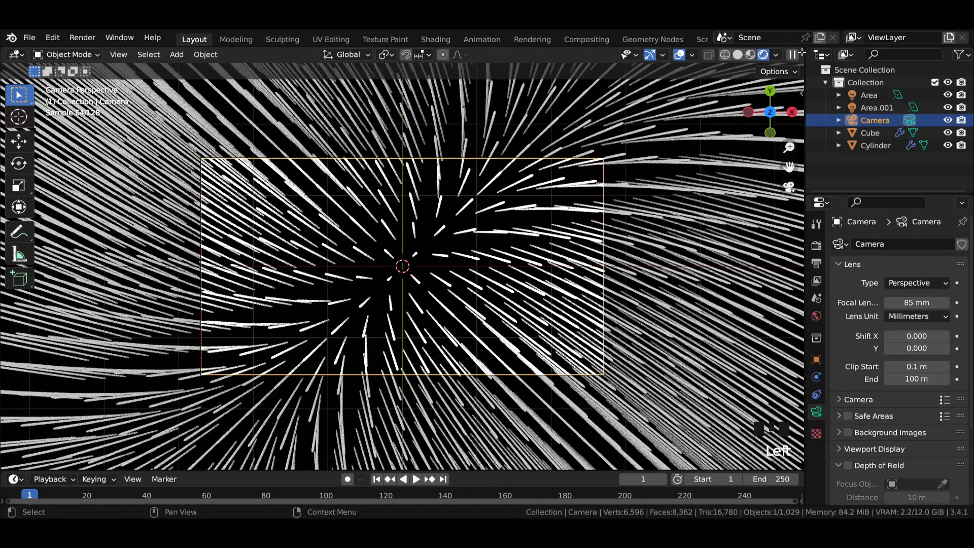
# Step: Split the viewport, turn the new area into a Shader Editor, and select the Cylinder object
pyautogui.moveTo(801, 66); pyautogui.dragTo(415, 63)
pyautogui.click(432, 54)
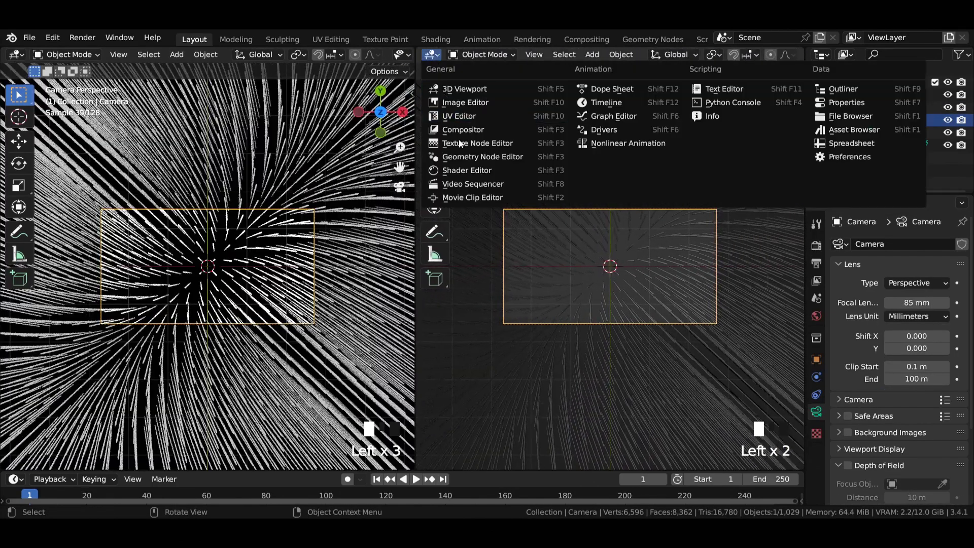
pyautogui.click(467, 171)
pyautogui.click(868, 145)
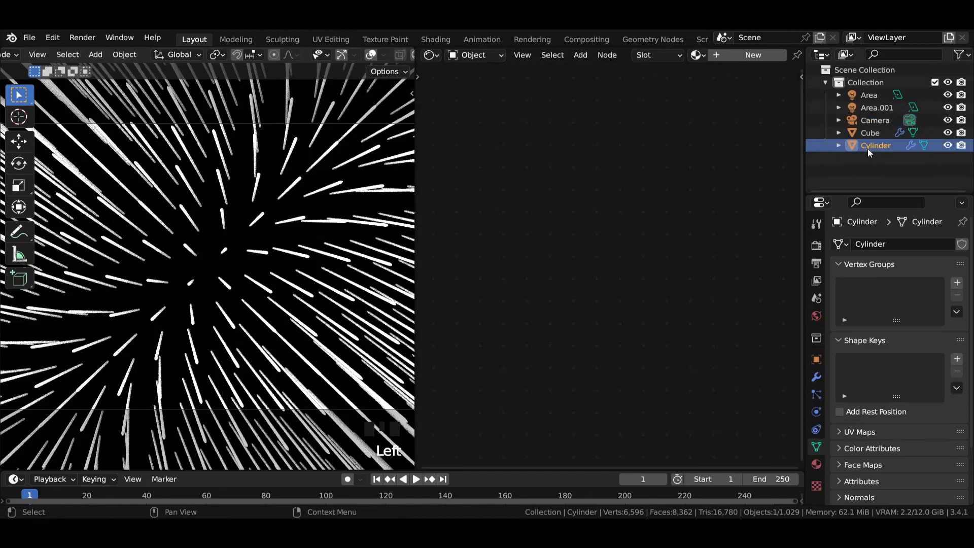
# Step: Create a new material on the cylinder and insert a Mix Shader node between the Principled BSDF and the Material Output
pyautogui.click(749, 57)
pyautogui.hotkey('shift', 'a')
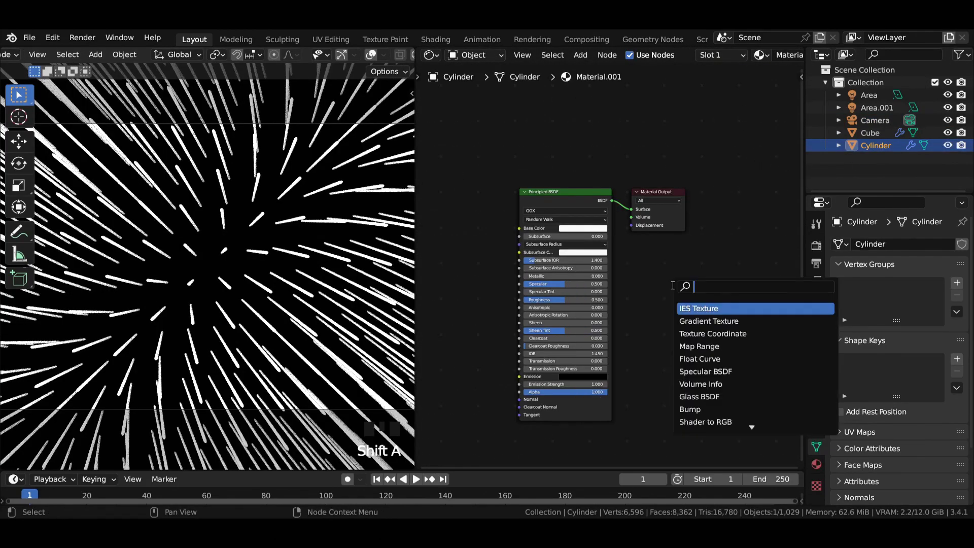
pyautogui.write('mix')
pyautogui.press('Down')
pyautogui.press('Return')
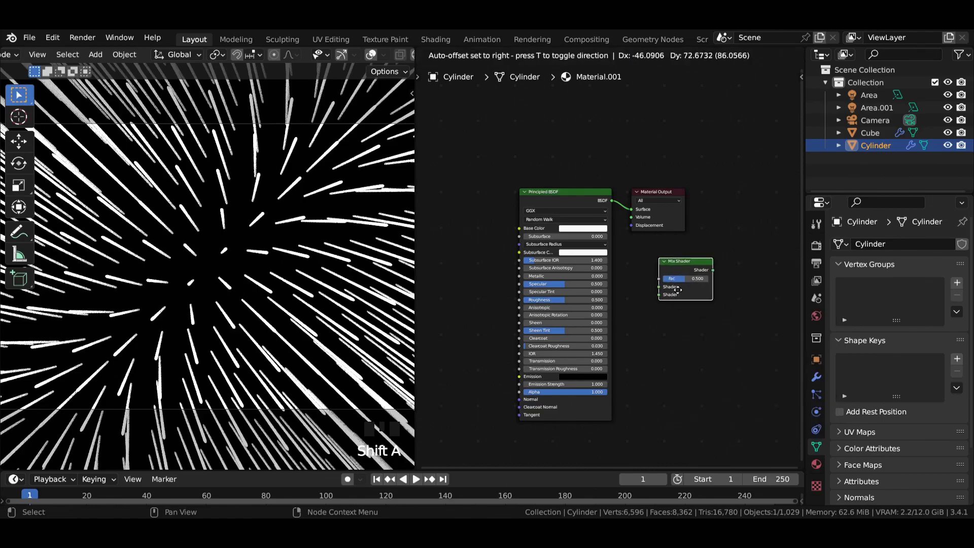
pyautogui.click(650, 218)
# Step: Add a Transparent BSDF node and connect it to the second shader input of the Mix Shader
pyautogui.hotkey('shift', 'a')
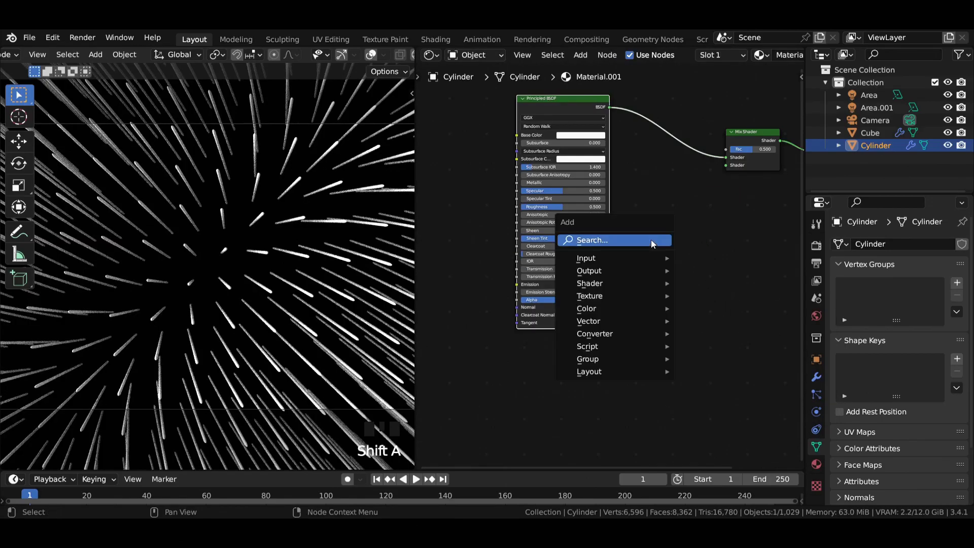
pyautogui.click(650, 239)
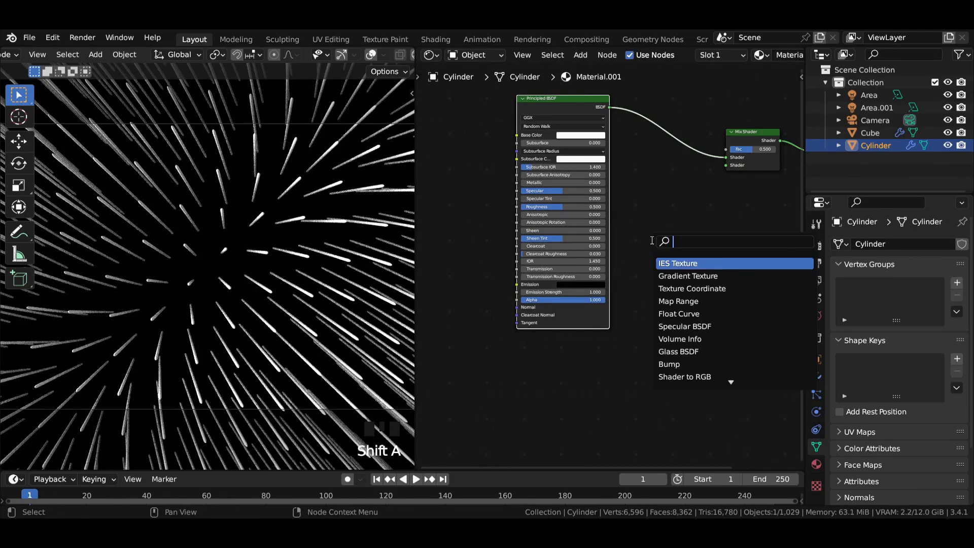
pyautogui.write('tra')
pyautogui.press('Down')
pyautogui.press('Return')
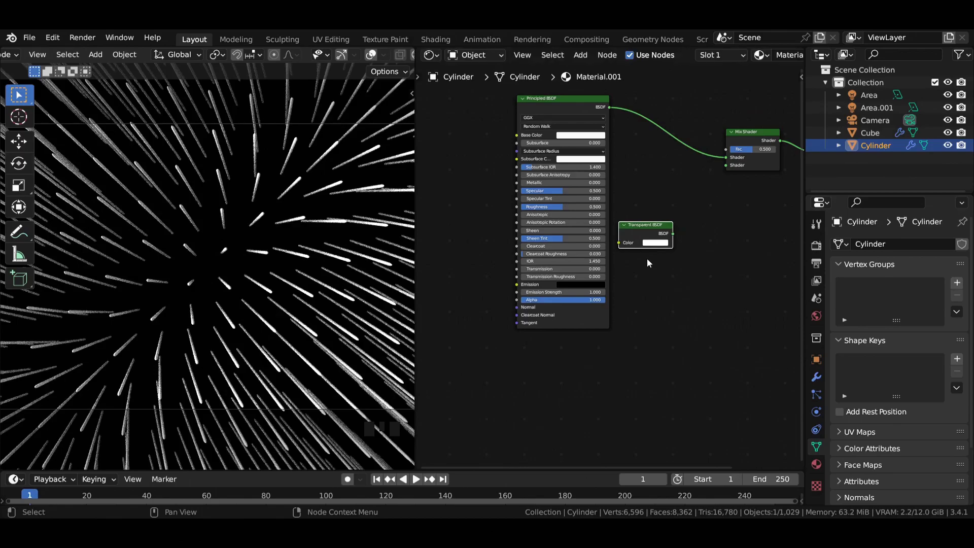
pyautogui.moveTo(673, 234); pyautogui.dragTo(783, 217)
# Step: Set the Principled BSDF's Specular to 0 and Roughness to 1, and add a ColorRamp node to drive its Base Color
pyautogui.scroll(7, 741, 196)
pyautogui.moveTo(531, 163); pyautogui.dragTo(529, 244, button='middle')
pyautogui.scroll(-1, 505, 232)
pyautogui.moveTo(475, 211); pyautogui.dragTo(524, 227, button='middle')
pyautogui.hotkey('shift', 'a')
pyautogui.click(477, 189)
pyautogui.write('col')
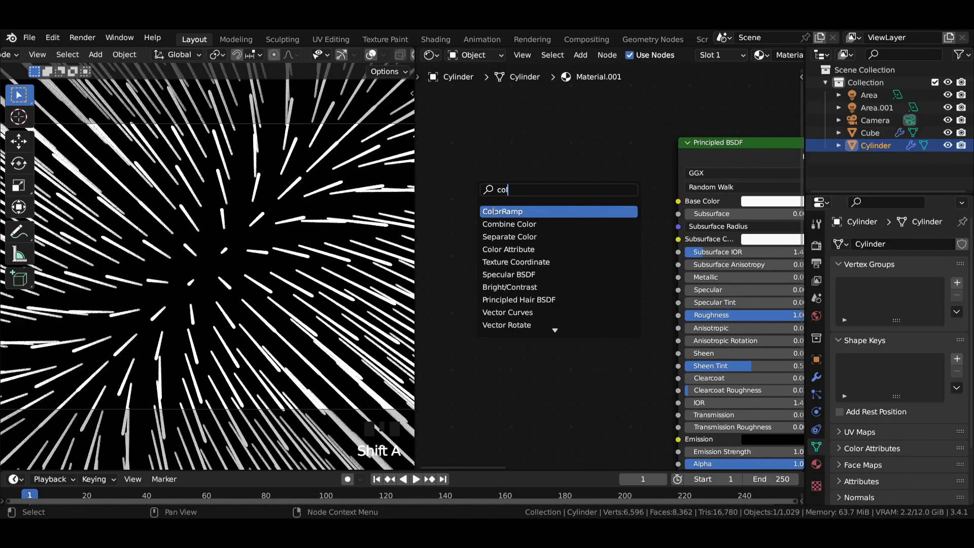
pyautogui.click(608, 211)
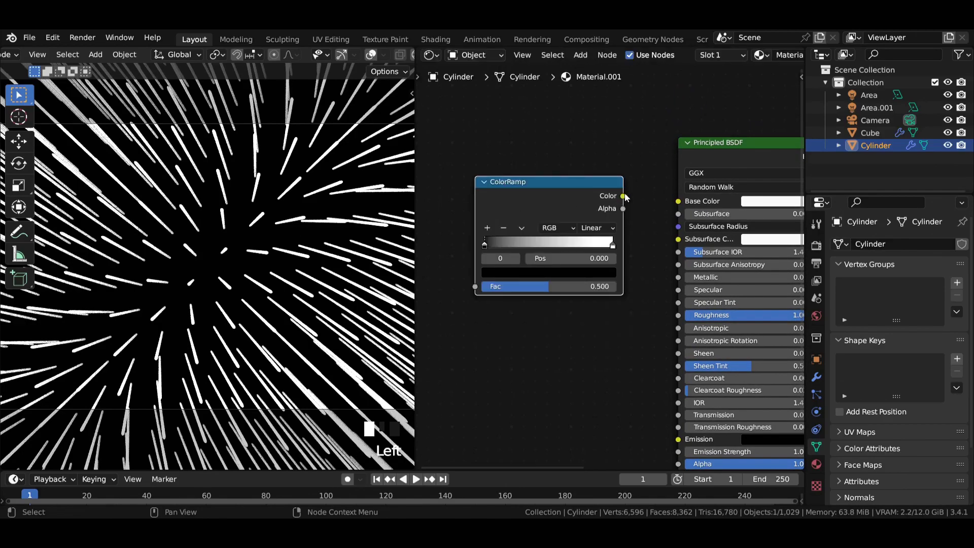
# Step: Add a Gradient Texture node before the ColorRamp and connect its Color output to the ramp's Fac input
pyautogui.moveTo(360, 206); pyautogui.dragTo(557, 199, button='middle')
pyautogui.hotkey('shift', 'a')
pyautogui.write('gr')
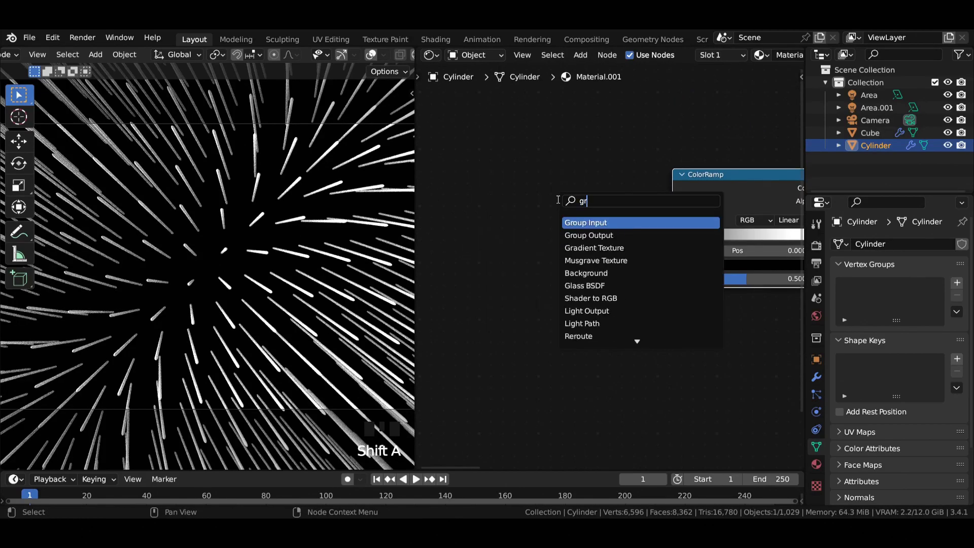
pyautogui.click(609, 248)
pyautogui.click(557, 218)
pyautogui.moveTo(582, 201); pyautogui.dragTo(673, 278)
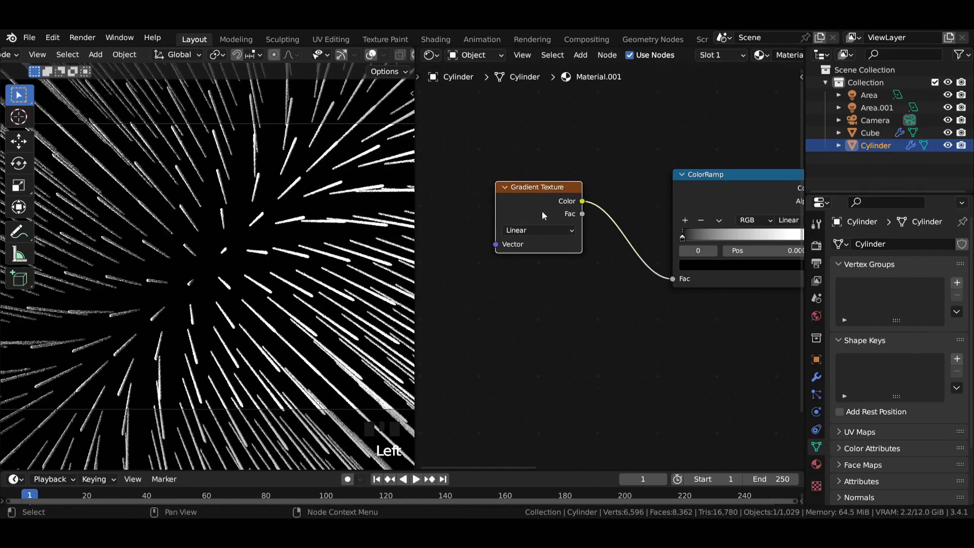
# Step: Add a Particle Info node and connect its Random output to the Gradient Texture's Vector input
pyautogui.hotkey('shift', 'a')
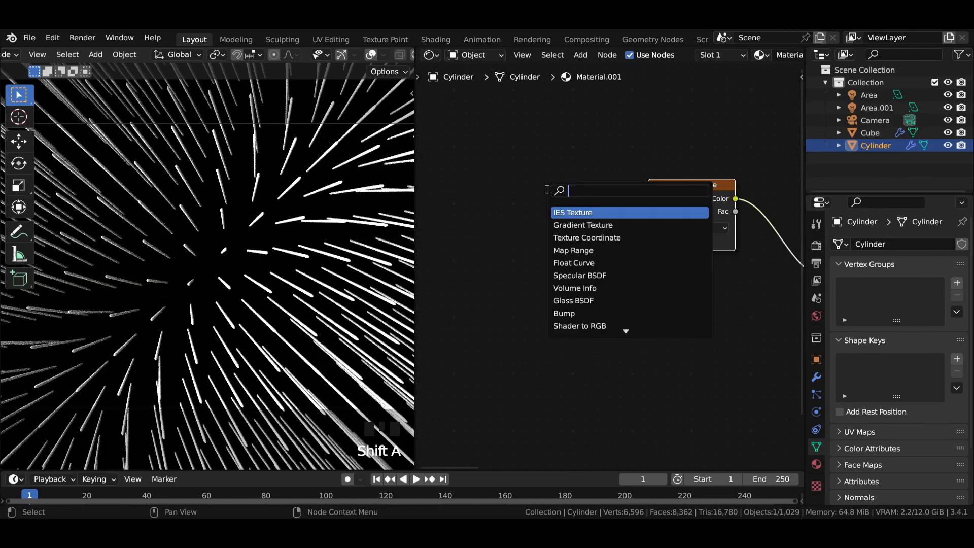
pyautogui.write('info')
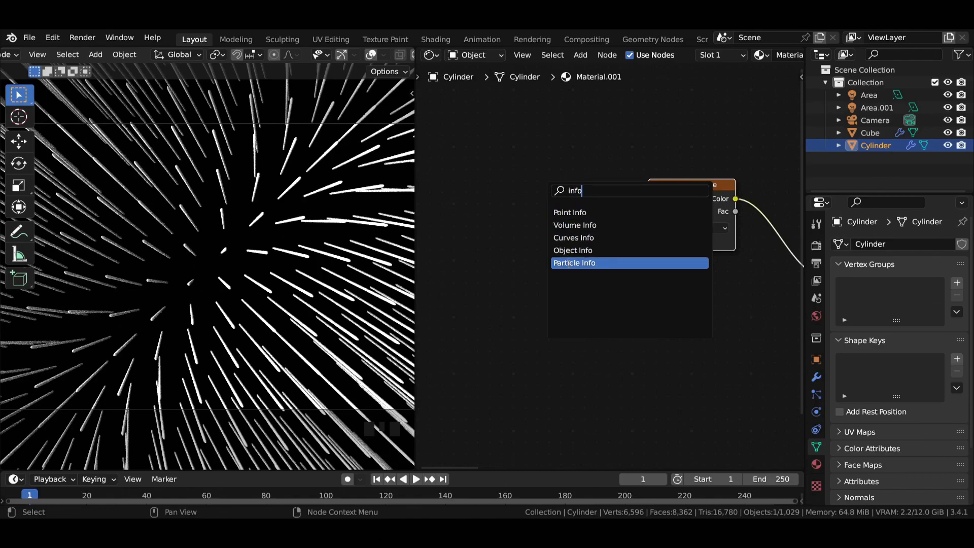
pyautogui.press('Return')
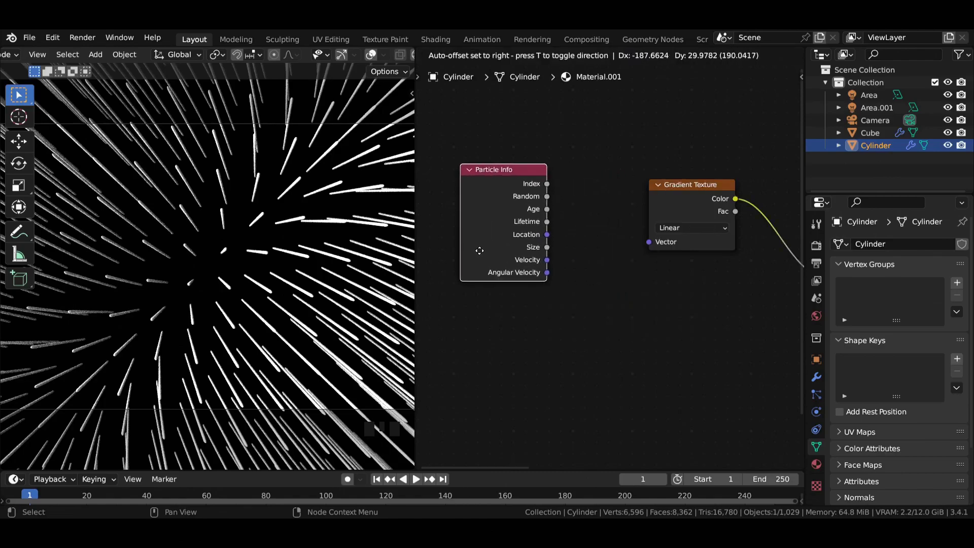
pyautogui.click(522, 218)
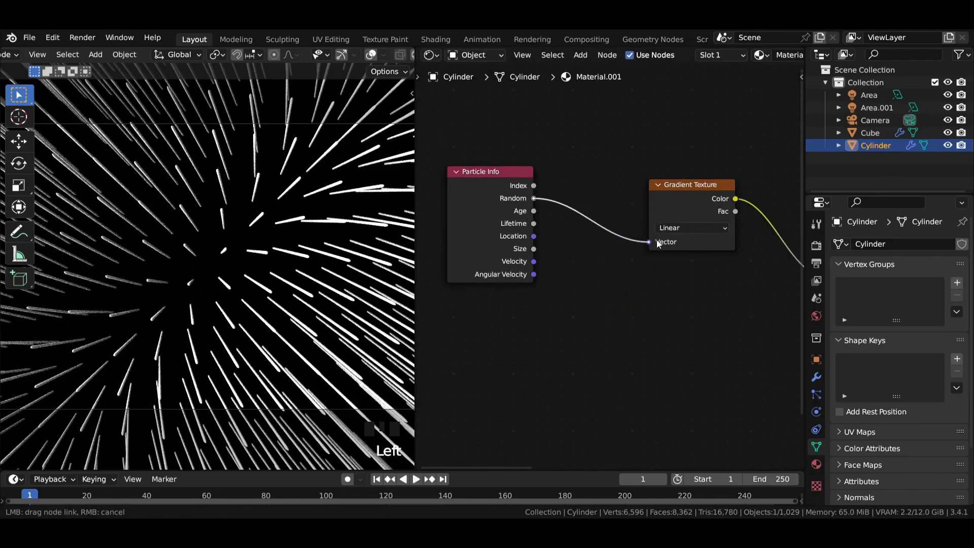
pyautogui.moveTo(656, 239); pyautogui.dragTo(655, 238)
# Step: Add stops to the ColorRamp between the existing ones until it holds nine evenly spaced stops
pyautogui.scroll(-2, 412, 274)
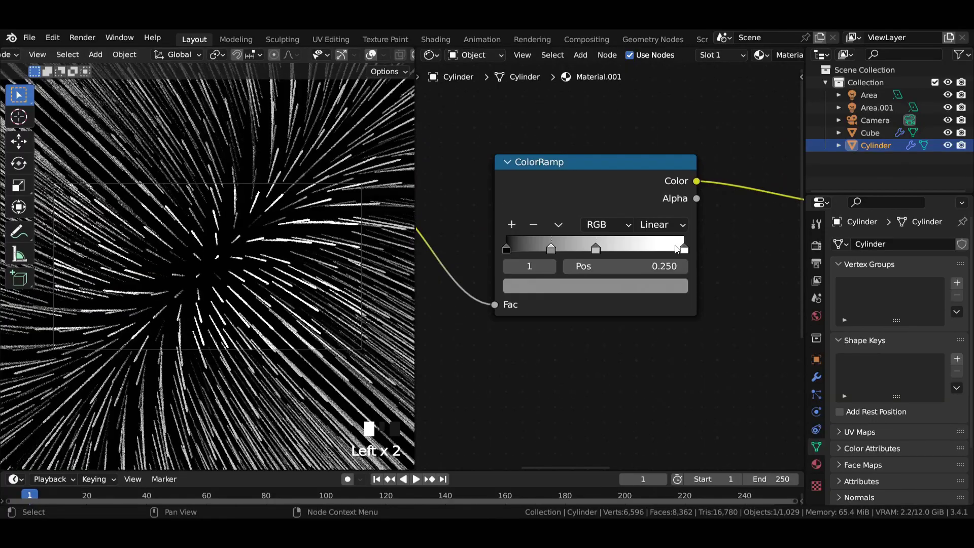
pyautogui.click(551, 249)
pyautogui.click(511, 224)
pyautogui.click(596, 249)
pyautogui.click(512, 224)
pyautogui.click(640, 248)
pyautogui.click(511, 224)
pyautogui.click(684, 248)
pyautogui.click(512, 225)
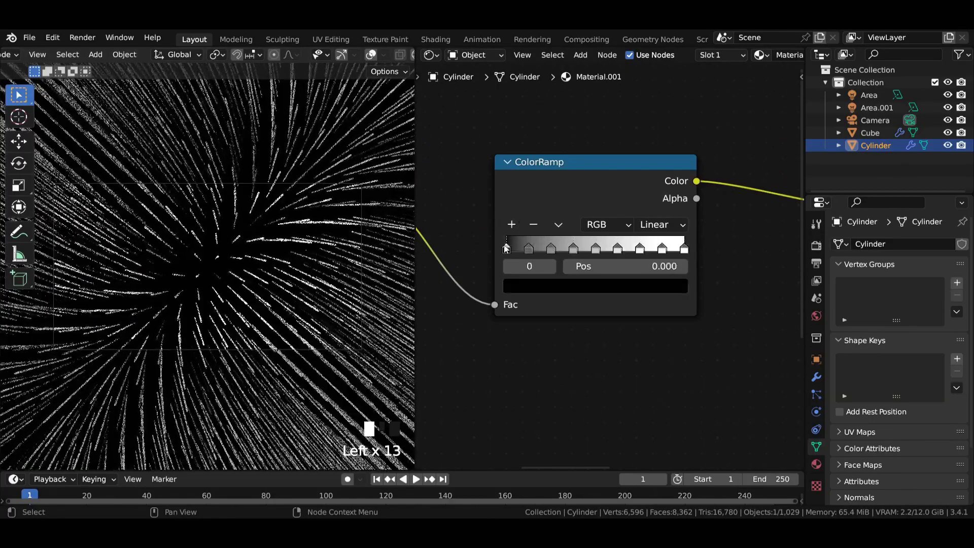
# Step: Set the last and the third-to-last stops of the ColorRamp to black
pyautogui.hotkey('ctrl', 's')
pyautogui.moveTo(646, 154); pyautogui.dragTo(643, 176)
pyautogui.click(640, 248)
pyautogui.click(629, 286)
pyautogui.click(618, 249)
pyautogui.click(619, 285)
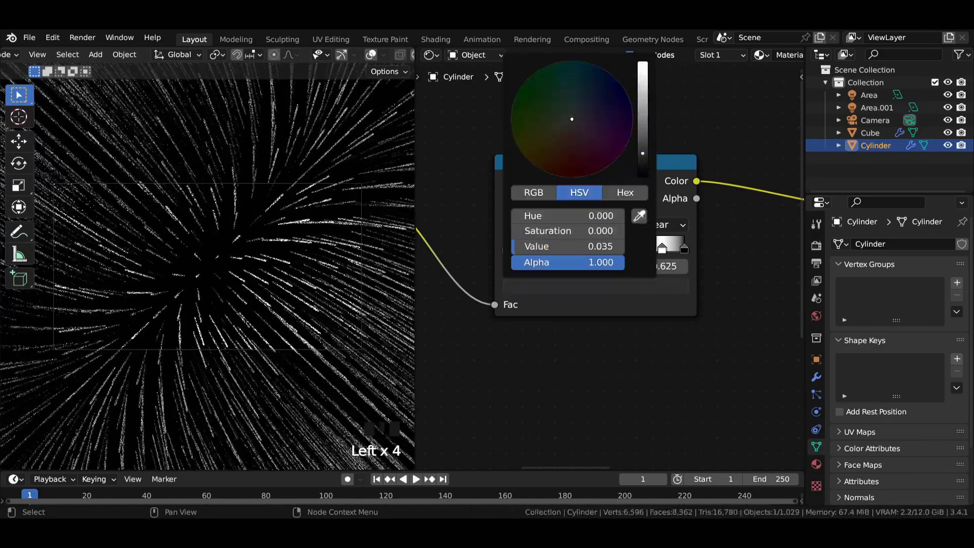
pyautogui.hotkey('ctrl', 'z')
# Step: Set the ColorRamp's middle stop and the stop at position 0.25 to black
pyautogui.click(595, 249)
pyautogui.click(630, 286)
pyautogui.click(551, 248)
pyautogui.moveTo(643, 132); pyautogui.dragTo(644, 175)
pyautogui.click(608, 285)
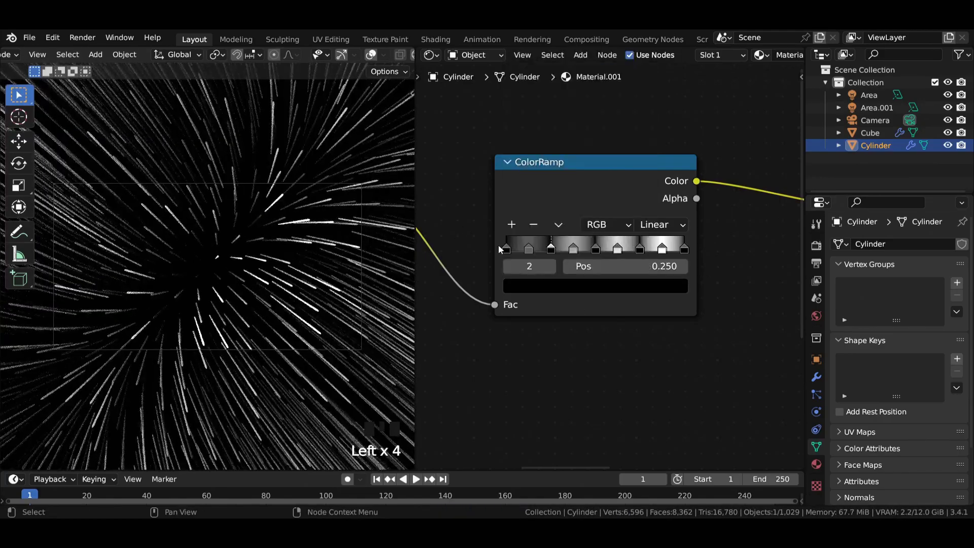
# Step: Colour the ColorRamp's second-to-last stop light blue and the stop at position 0.625 pink
pyautogui.click(595, 286)
pyautogui.click(614, 81)
pyautogui.click(617, 248)
pyautogui.click(595, 286)
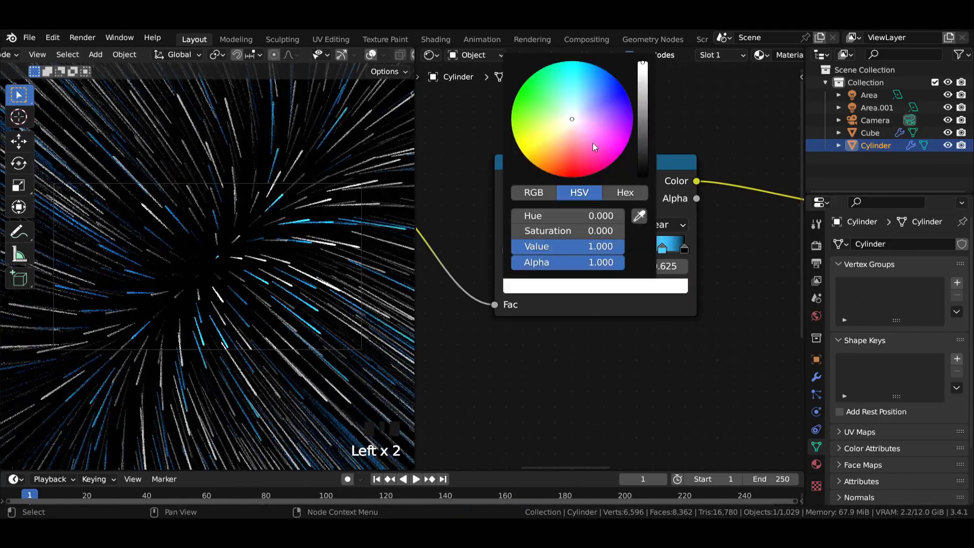
pyautogui.click(623, 154)
# Step: Colour the ColorRamp's stop at position 0.375 bright yellow and the second stop from the start bright blue
pyautogui.click(573, 249)
pyautogui.click(583, 285)
pyautogui.moveTo(642, 97); pyautogui.dragTo(642, 62)
pyautogui.moveTo(564, 139); pyautogui.dragTo(543, 143)
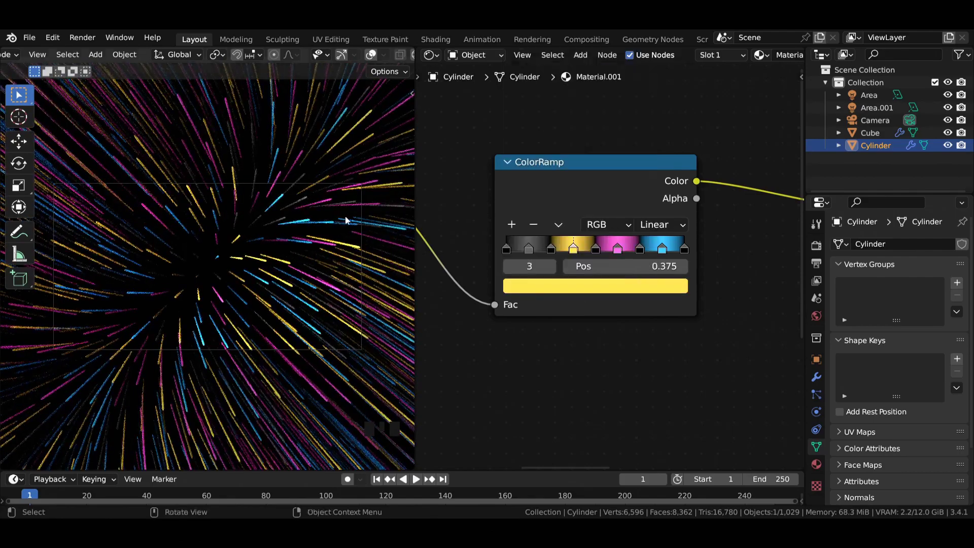
pyautogui.click(528, 248)
pyautogui.click(583, 286)
pyautogui.moveTo(643, 96); pyautogui.dragTo(642, 62)
pyautogui.moveTo(610, 92); pyautogui.dragTo(592, 106)
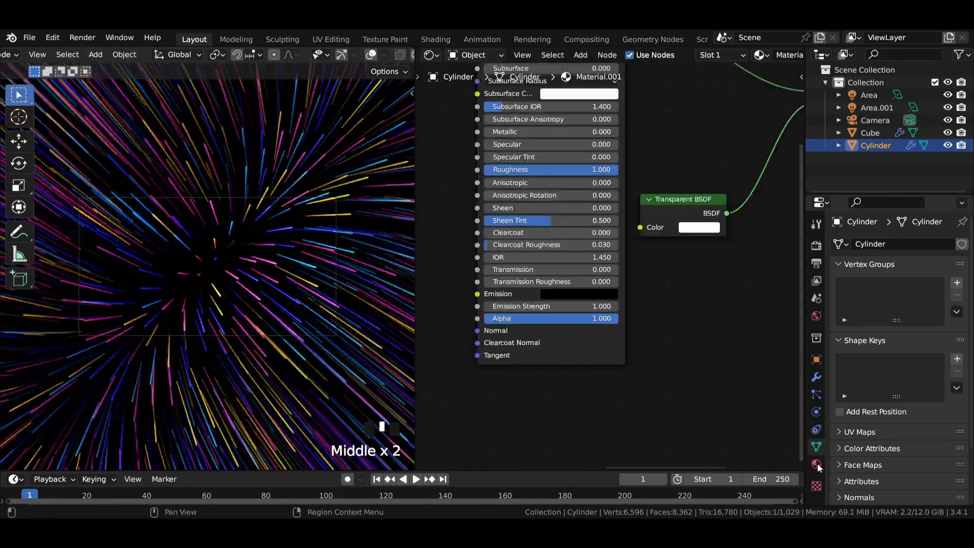
# Step: Change the material's viewport Blend Mode to one that supports transparency
pyautogui.click(815, 463)
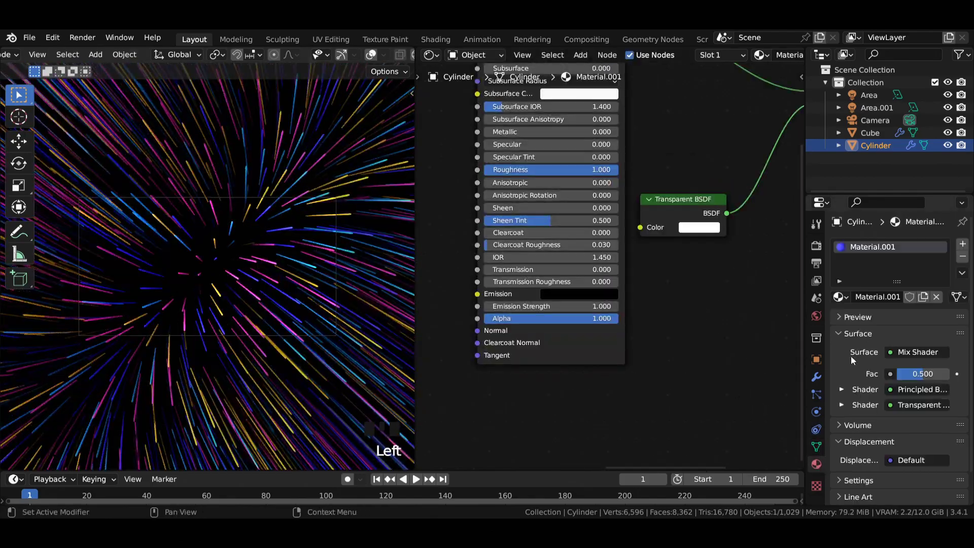
pyautogui.scroll(-12, 860, 361)
pyautogui.scroll(-11, 862, 441)
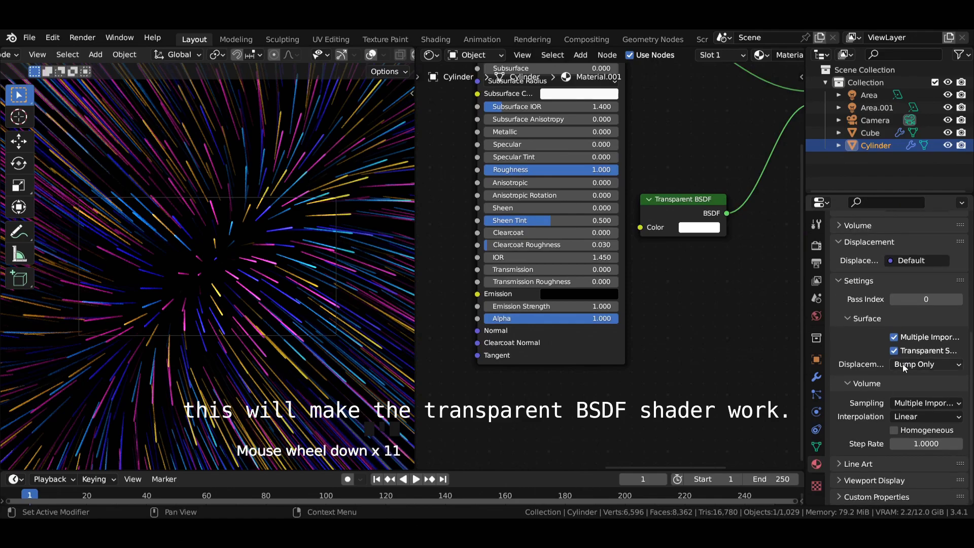
pyautogui.doubleClick(860, 464)
pyautogui.click(860, 452)
pyautogui.scroll(-11, 860, 447)
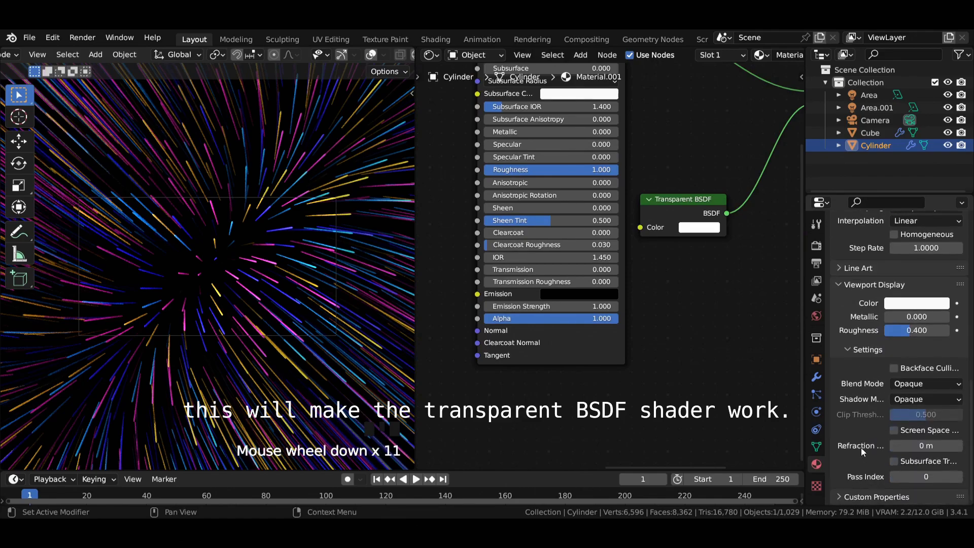
pyautogui.click(918, 383)
pyautogui.click(908, 438)
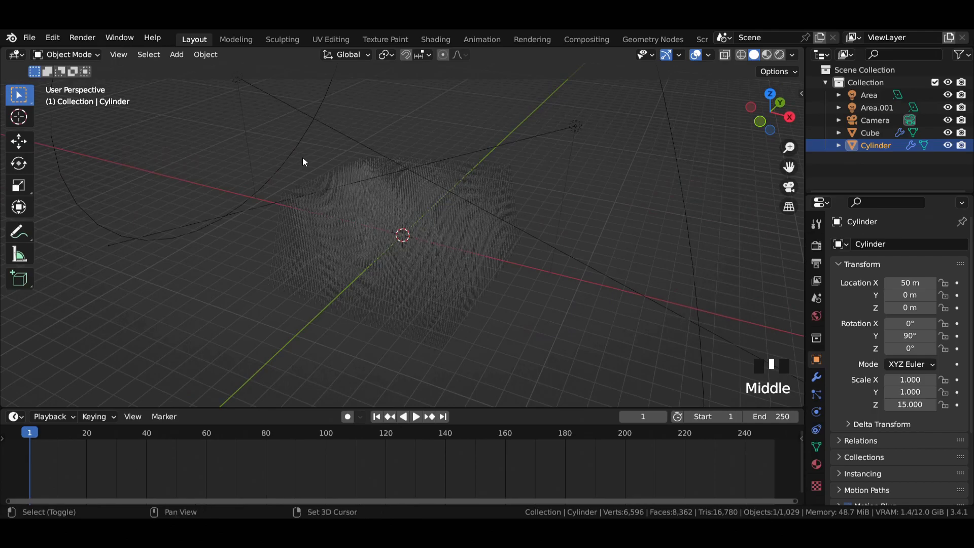
# Step: Add a Bezier circle at the world origin scaled to 1.5 on all axes, and save the file
pyautogui.hotkey('shift', 'a')
pyautogui.moveTo(300, 172)
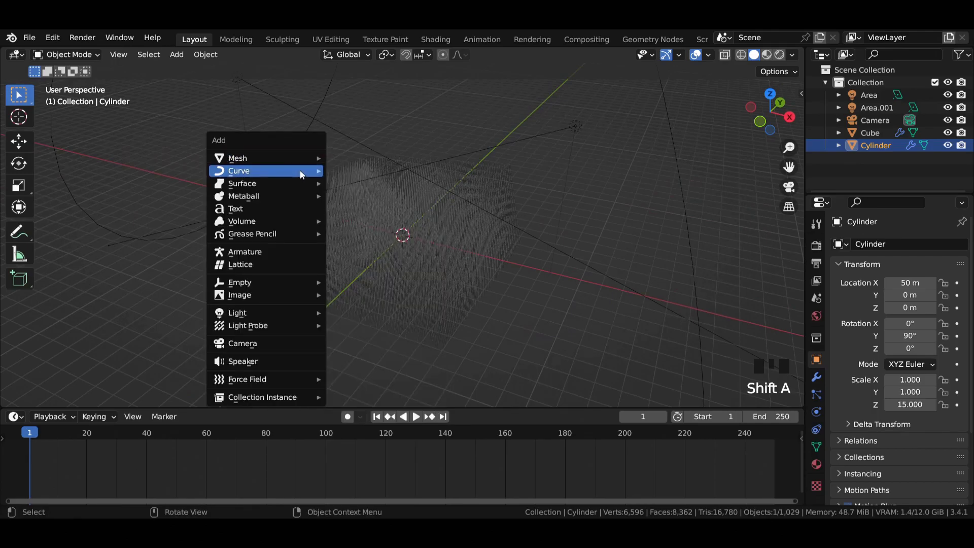
pyautogui.click(369, 184)
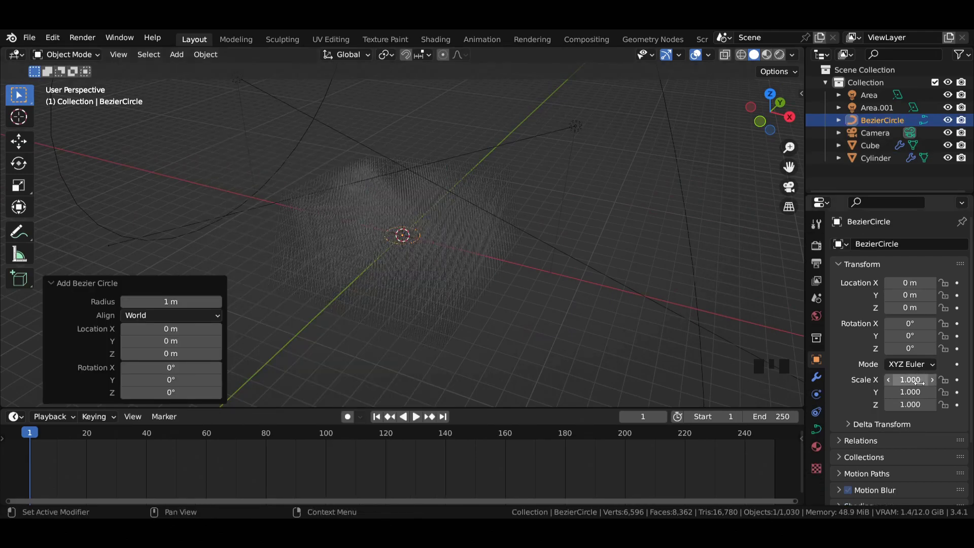
pyautogui.scroll(5, 400, 228)
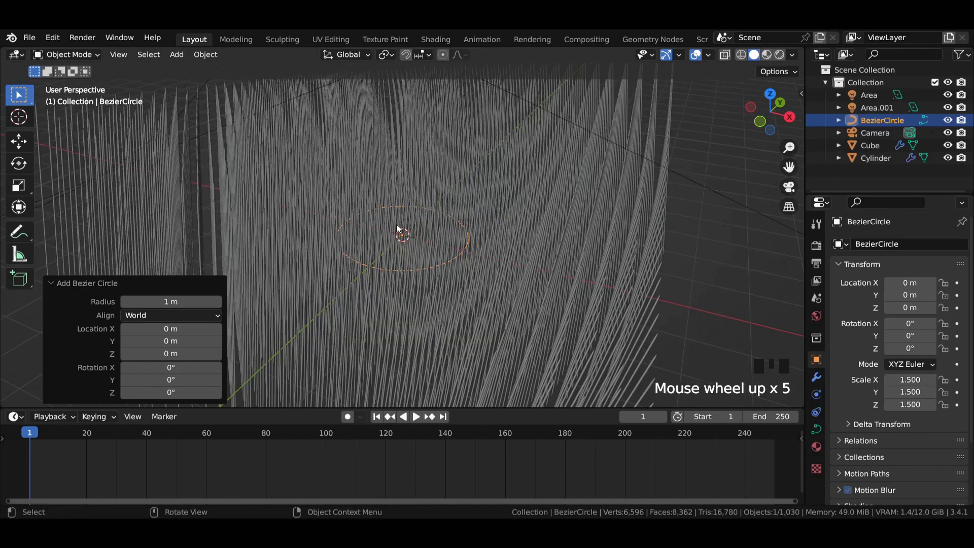
pyautogui.hotkey('ctrl', 's')
# Step: Add a Turbulence force field at the world origin
pyautogui.scroll(-4, 402, 211)
pyautogui.moveTo(402, 211); pyautogui.dragTo(325, 215, button='middle')
pyautogui.hotkey('shift', 'a')
pyautogui.moveTo(278, 411)
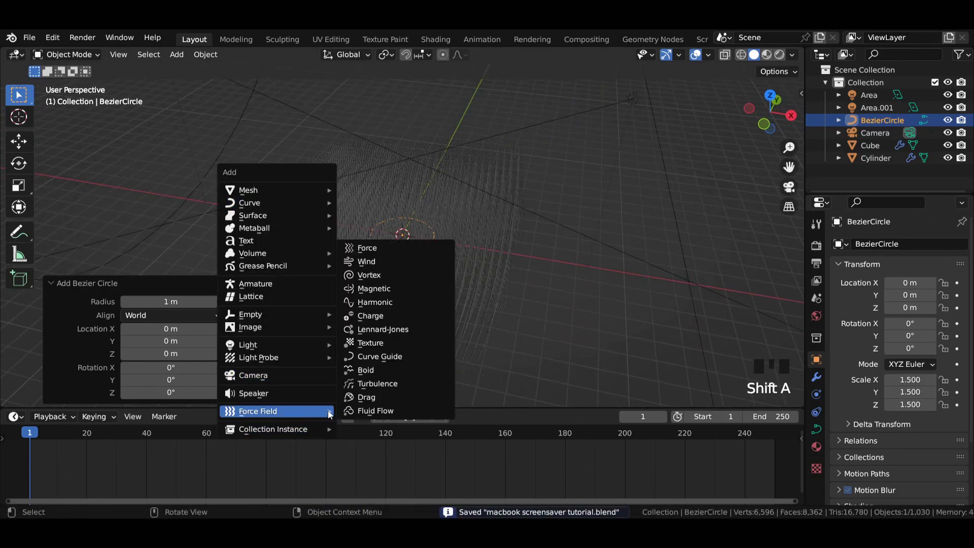
pyautogui.click(373, 390)
pyautogui.scroll(2, 350, 379)
# Step: Set the Turbulence field's shape to Line, its strength to 2, and its size to 3.5
pyautogui.click(816, 393)
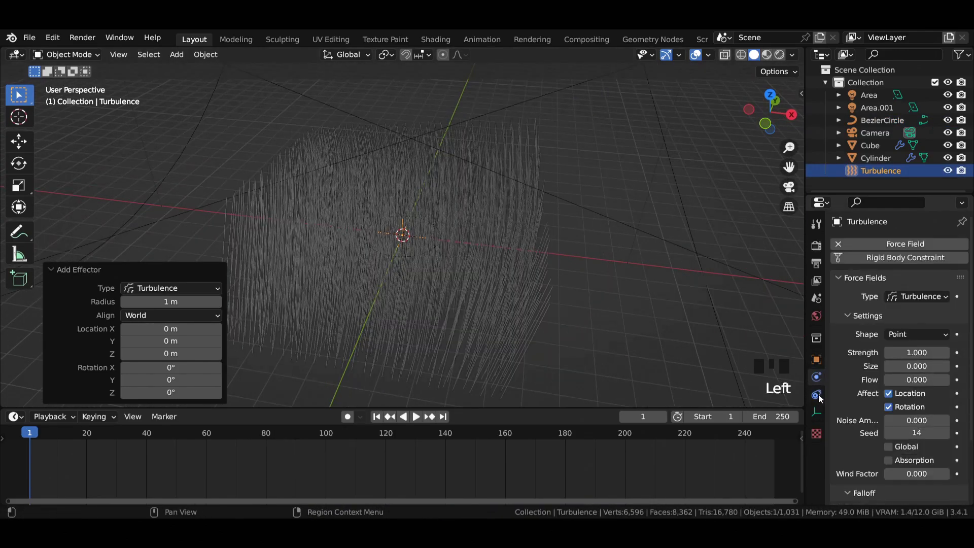
pyautogui.click(914, 335)
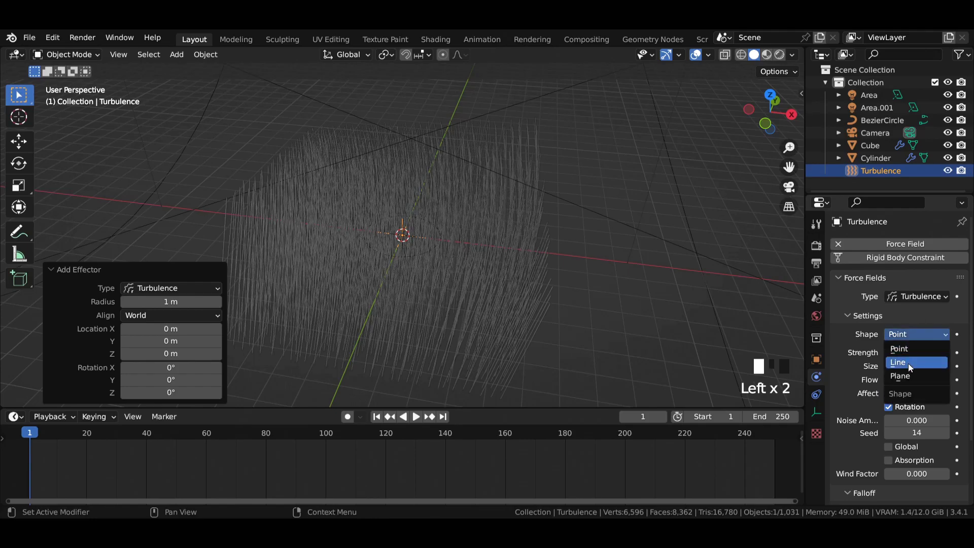
pyautogui.click(908, 364)
pyautogui.click(921, 353)
pyautogui.write('2')
pyautogui.press('Return')
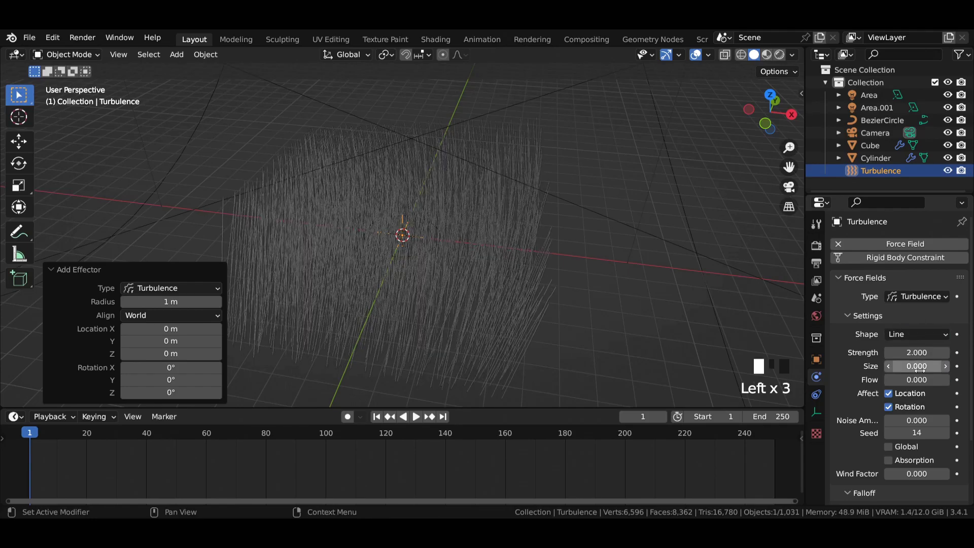
pyautogui.click(922, 366)
pyautogui.write('3.5')
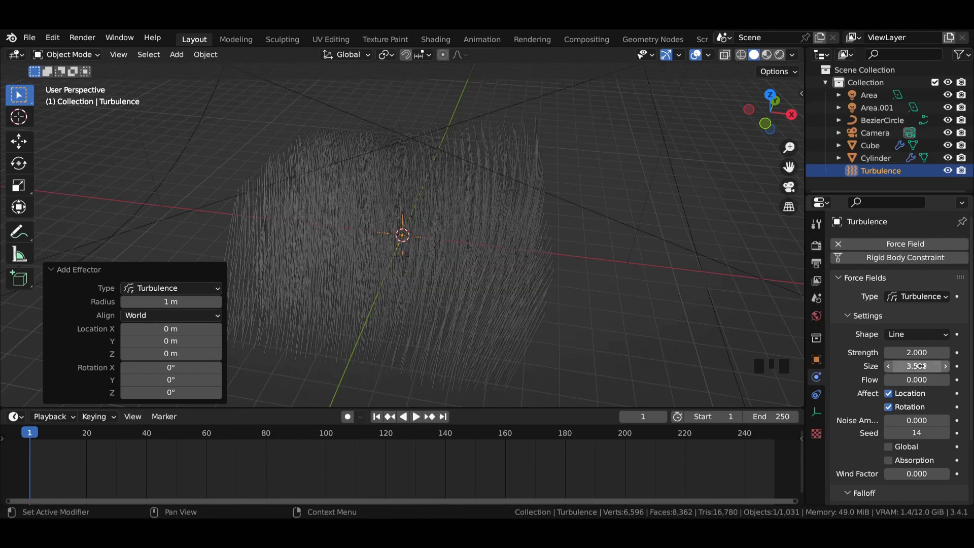
pyautogui.press('Return')
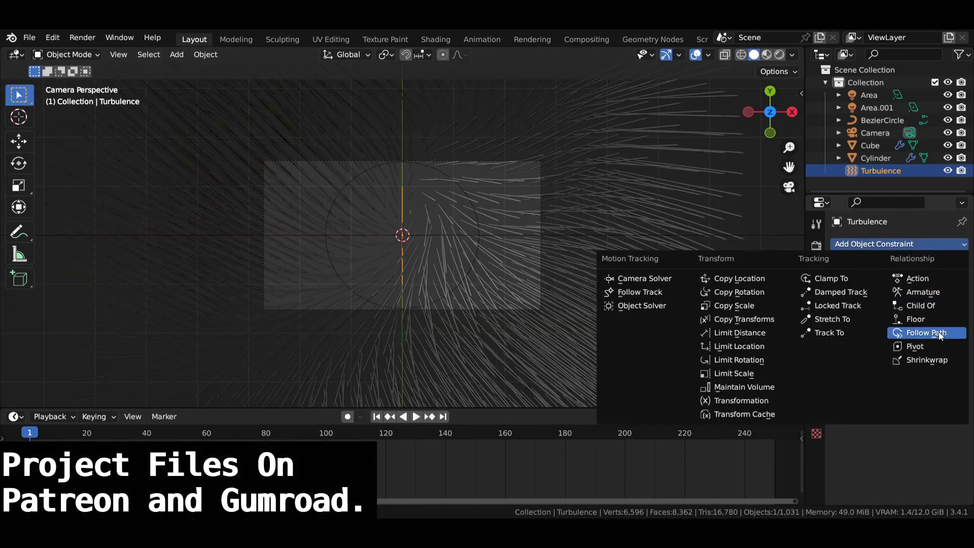
# Step: Add a Follow Path constraint to the Turbulence field with the Bezier circle as its target
pyautogui.click(940, 333)
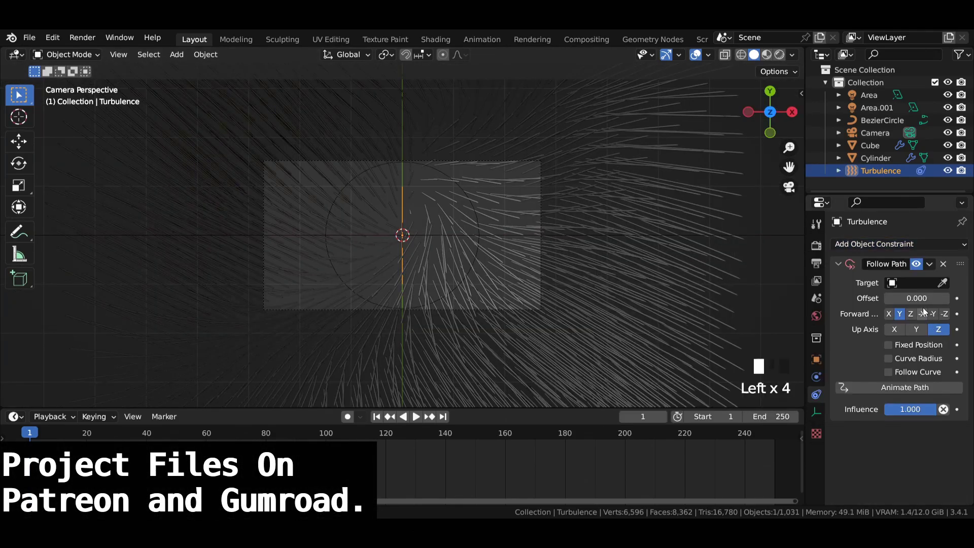
pyautogui.click(922, 282)
pyautogui.click(857, 303)
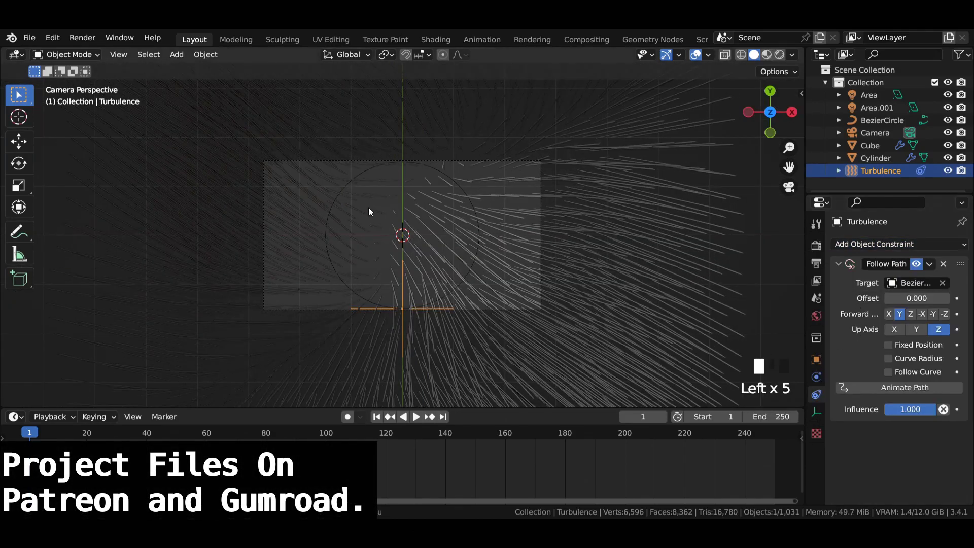
# Step: Enable Follow Curve, set the end frame to 240, and keyframe the constraint's Offset at 0 on frame 1 and 100 on frame 241
pyautogui.click(893, 373)
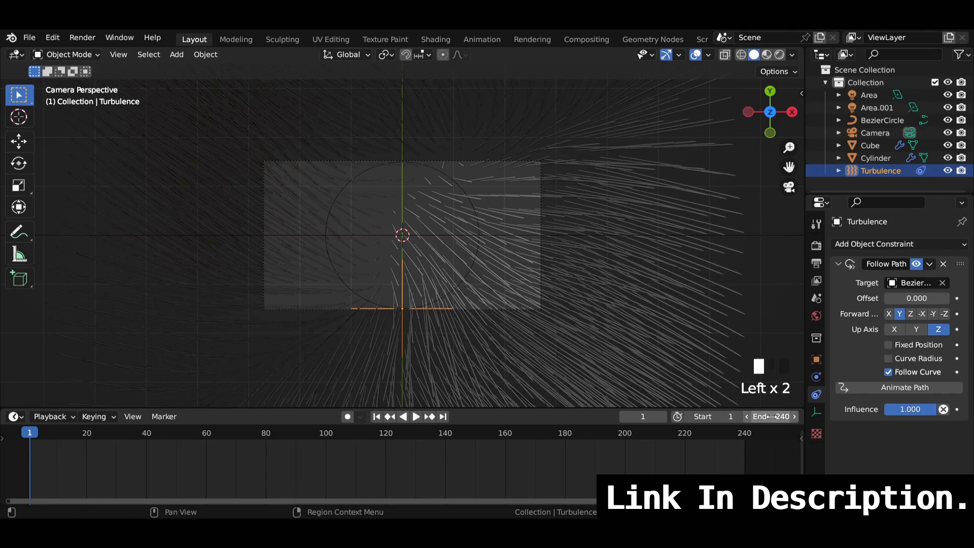
pyautogui.click(958, 299)
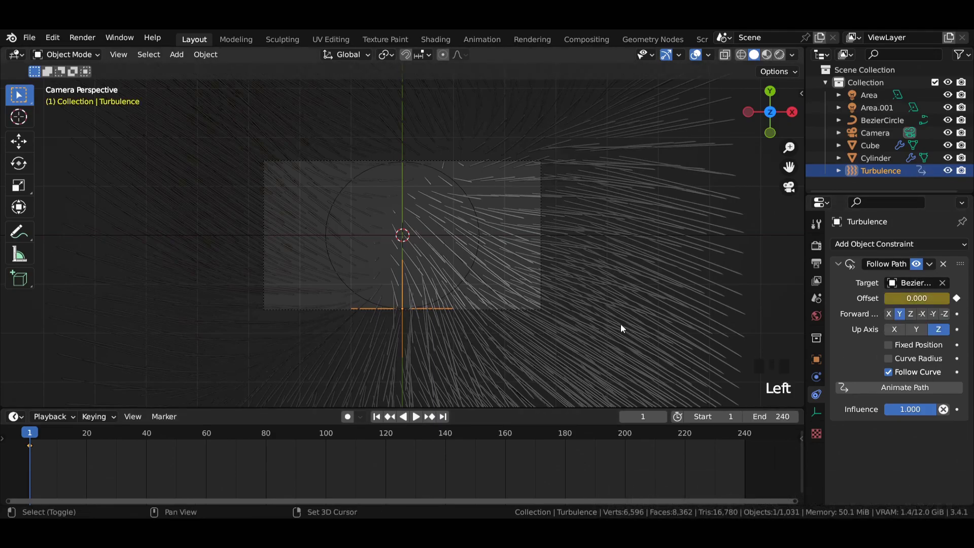
pyautogui.hotkey('shift', 'Right')
pyautogui.press('Right')
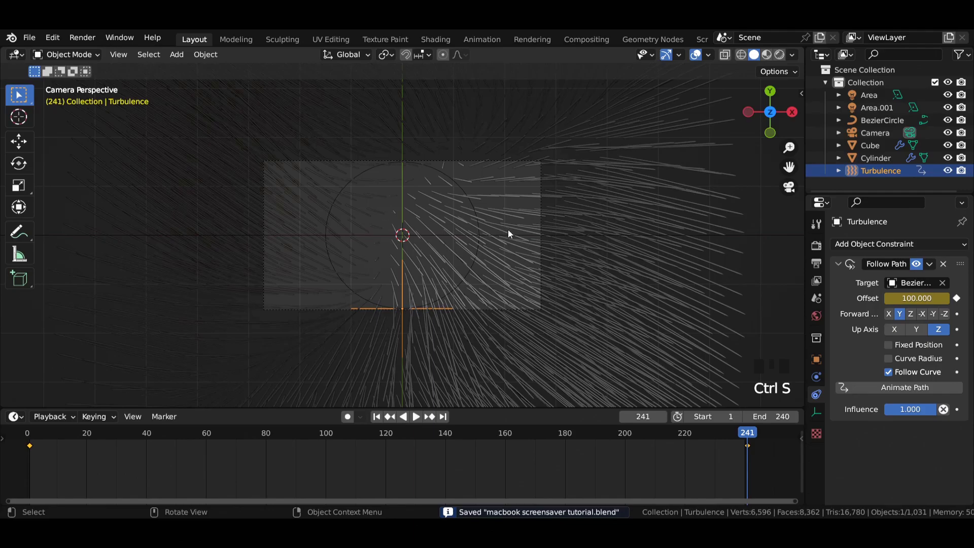
# Step: Play the animation, preview it in rendered shading with a 48 mm camera focal length, and undo the focal length change
pyautogui.press('space')
pyautogui.click(773, 228)
pyautogui.click(768, 202)
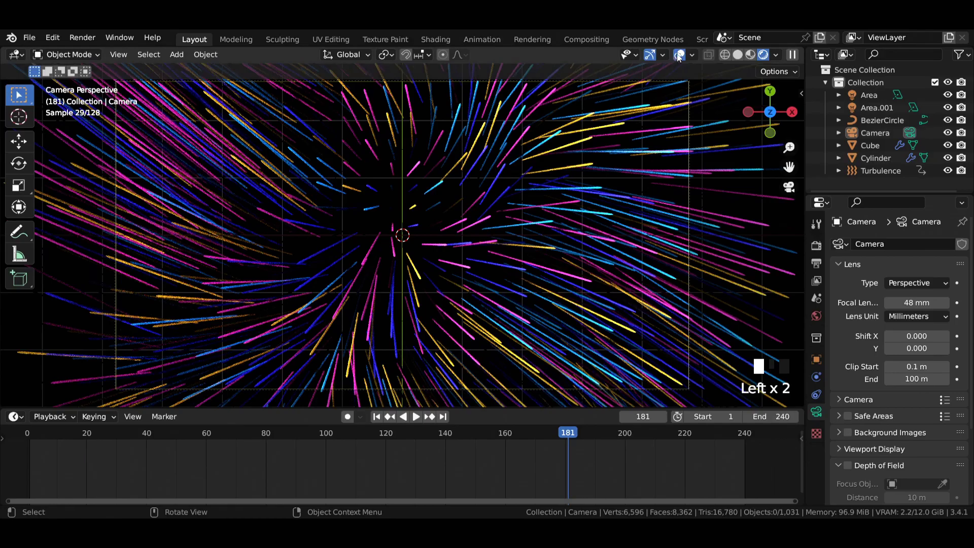
pyautogui.scroll(-3, 416, 205)
pyautogui.scroll(2, 456, 218)
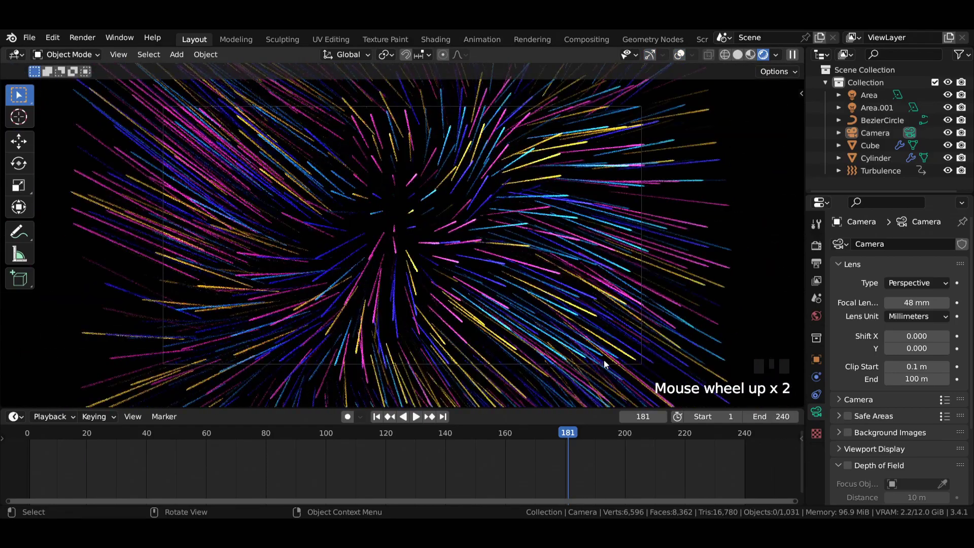
pyautogui.hotkey('ctrl', 'z')
pyautogui.hotkey('ctrl', 'z')
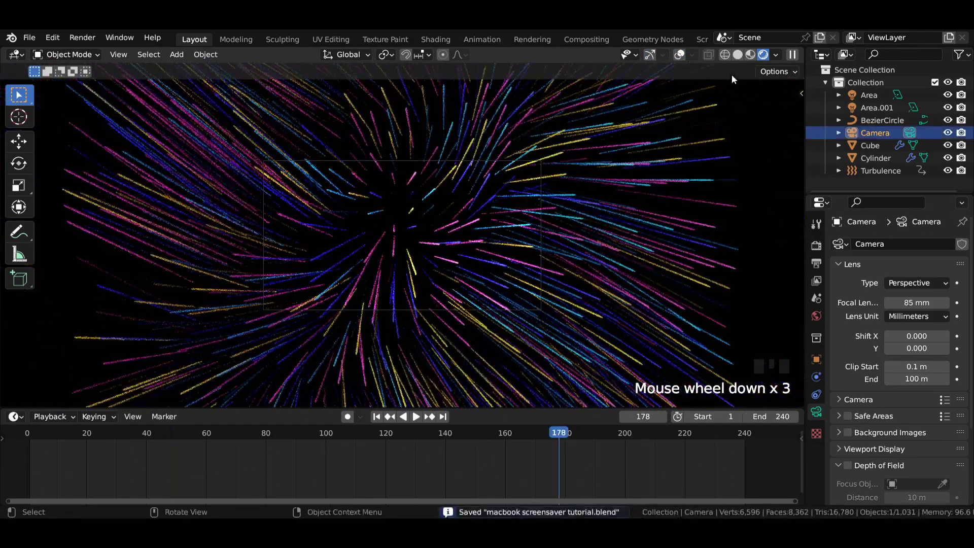
# Step: Return to solid shading with overlays and gizmos, and try subdividing all of the cube's faces more finely
pyautogui.click(738, 54)
pyautogui.click(679, 54)
pyautogui.click(649, 54)
pyautogui.click(563, 135)
pyautogui.press('Tab')
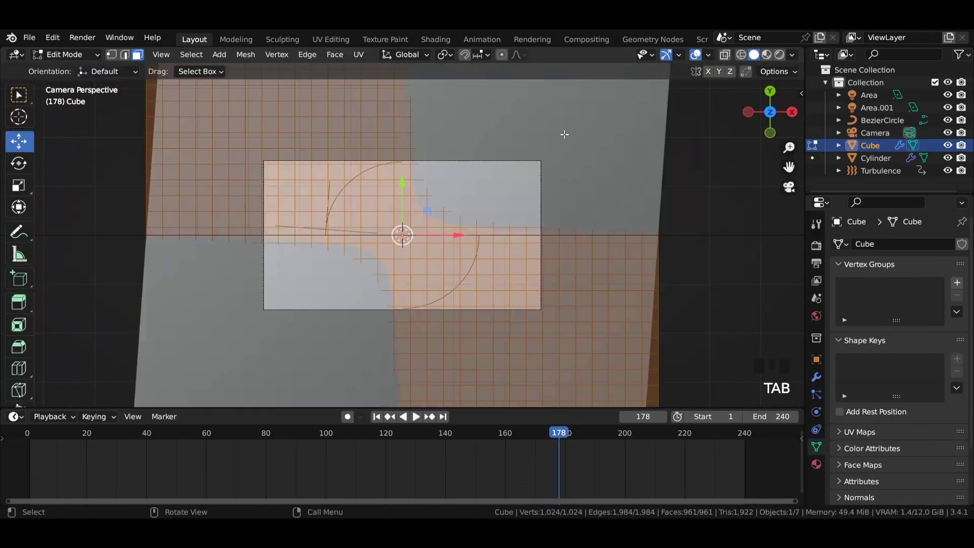
pyautogui.rightClick(563, 135)
pyautogui.click(563, 135)
pyautogui.click(217, 312)
pyautogui.press('Tab')
pyautogui.press('Tab')
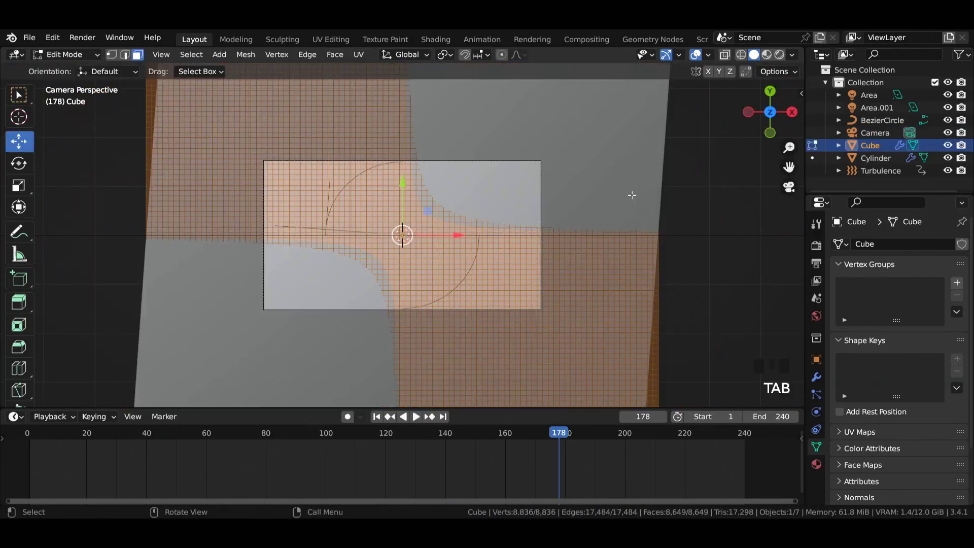
pyautogui.press('Tab')
# Step: Preview the subdivided cube's hair in rendered shading with overlays and gizmos hidden, and move to frame 157
pyautogui.click(731, 193)
pyautogui.click(779, 55)
pyautogui.click(680, 54)
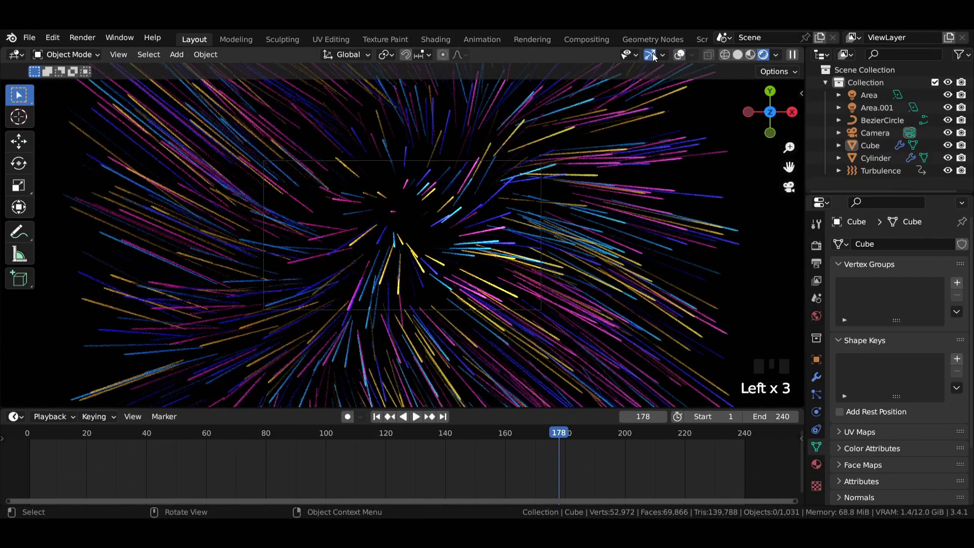
pyautogui.click(650, 55)
pyautogui.scroll(-5, 391, 257)
pyautogui.moveTo(392, 256); pyautogui.dragTo(498, 217, button='middle')
pyautogui.scroll(3, 498, 217)
pyautogui.click(496, 433)
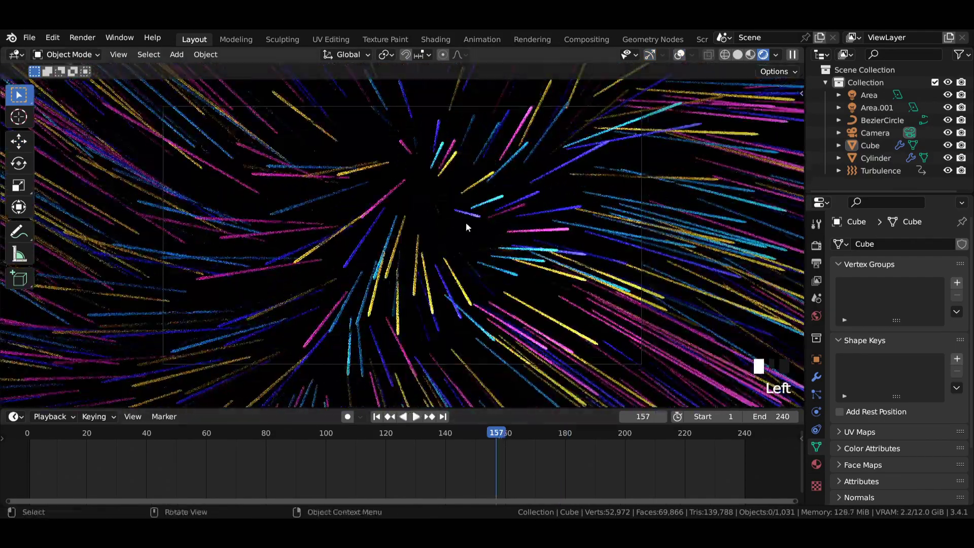
# Step: Try a hair particle count of 8836 on the cube and check it through the camera
pyautogui.press('KP_0')
pyautogui.click(816, 394)
pyautogui.click(920, 365)
pyautogui.scroll(3, 476, 178)
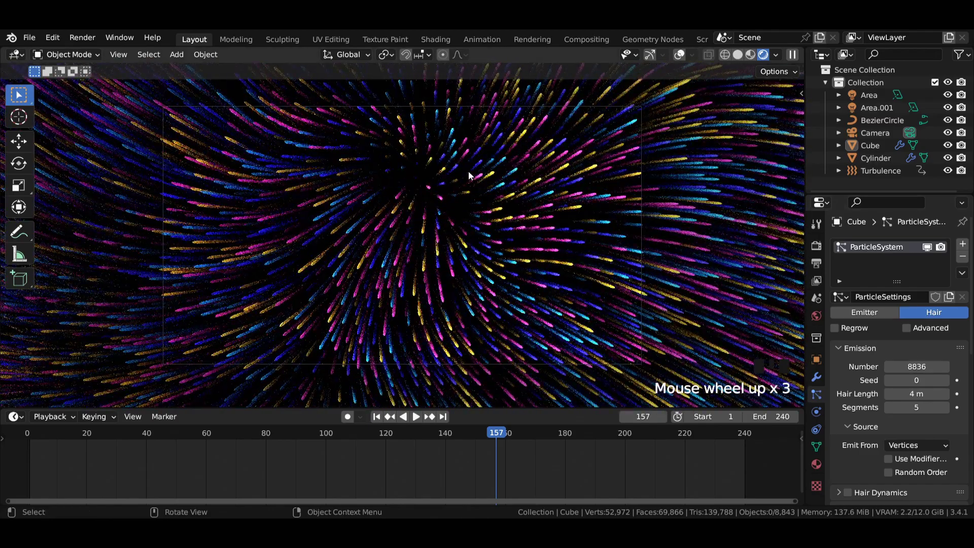
# Step: Undo the 8836 hair count and the cube's fine subdivision, returning to solid shading with overlays shown
pyautogui.scroll(-3, 432, 211)
pyautogui.moveTo(431, 211)
pyautogui.mouseDown(button='middle')
pyautogui.moveTo(428, 237)
pyautogui.moveTo(447, 205)
pyautogui.mouseUp(button='middle')
pyautogui.hotkey('ctrl', 'z')
pyautogui.hotkey('ctrl', 'z')
pyautogui.click(737, 55)
pyautogui.click(695, 54)
pyautogui.click(665, 54)
pyautogui.press('Tab')
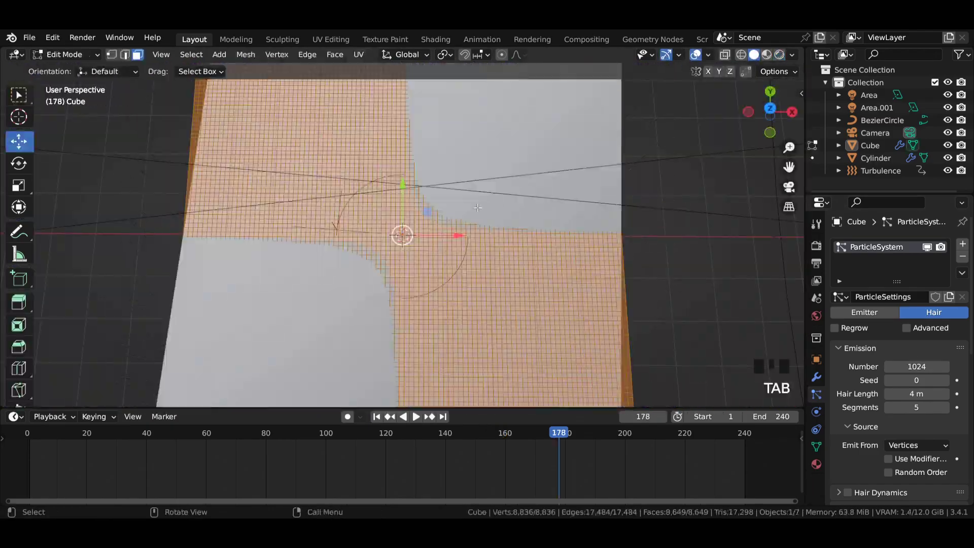
pyautogui.hotkey('ctrl', 'z')
pyautogui.hotkey('ctrl', 'z')
pyautogui.hotkey('ctrl', 'z')
pyautogui.hotkey('ctrl', 'z')
pyautogui.hotkey('ctrl', 'z')
pyautogui.hotkey('ctrl', 'z')
pyautogui.hotkey('ctrl', 'z')
pyautogui.hotkey('ctrl', 'z')
# Step: Subdivide all of the cube's selected faces once, splitting each face into four
pyautogui.rightClick(432, 211)
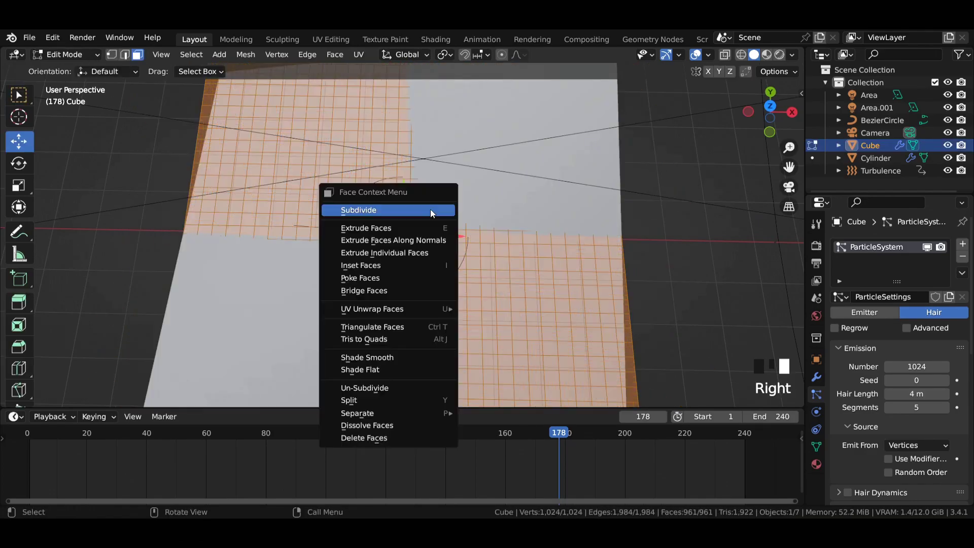
pyautogui.click(432, 211)
pyautogui.click(219, 312)
pyautogui.click(126, 312)
pyautogui.press('Tab')
pyautogui.press('Tab')
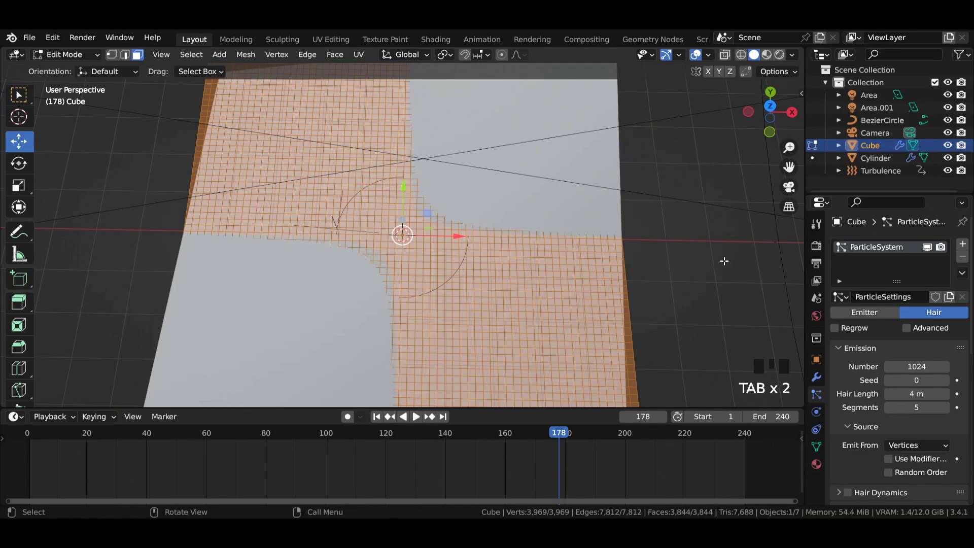
# Step: Set the cube's hair particle number to 3969 in Object Mode
pyautogui.press('Tab')
pyautogui.click(923, 365)
pyautogui.write('3969')
pyautogui.press('Return')
pyautogui.press('Tab')
pyautogui.press('Tab')
# Step: Preview the hair strands through the camera in rendered shading with overlays and gizmos hidden
pyautogui.press('KP_0')
pyautogui.scroll(-3, 403, 234)
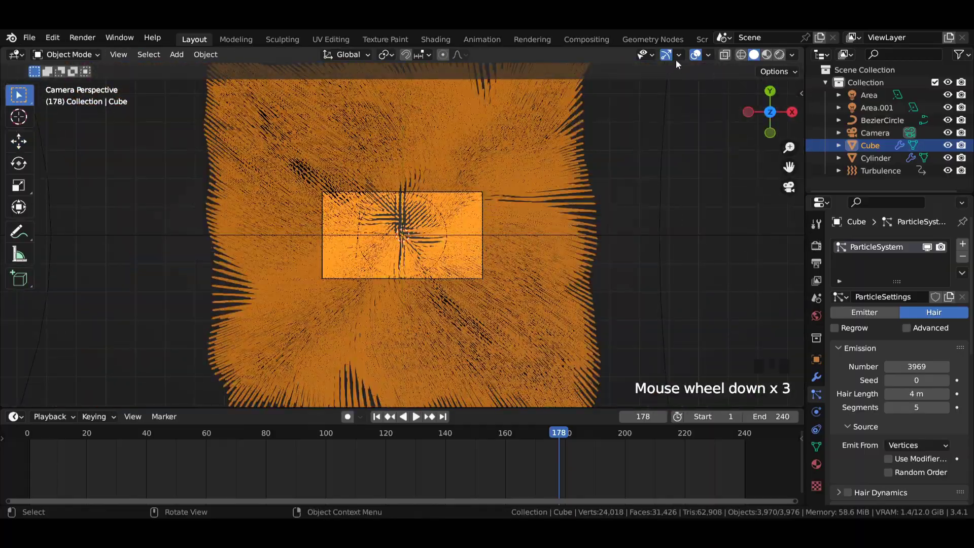
pyautogui.click(665, 55)
pyautogui.click(696, 55)
pyautogui.click(780, 54)
pyautogui.scroll(5, 417, 186)
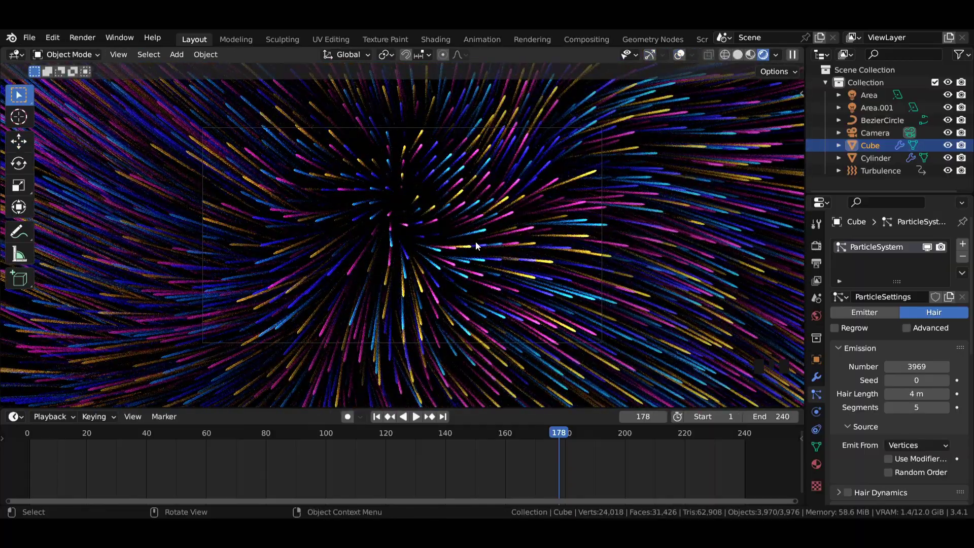